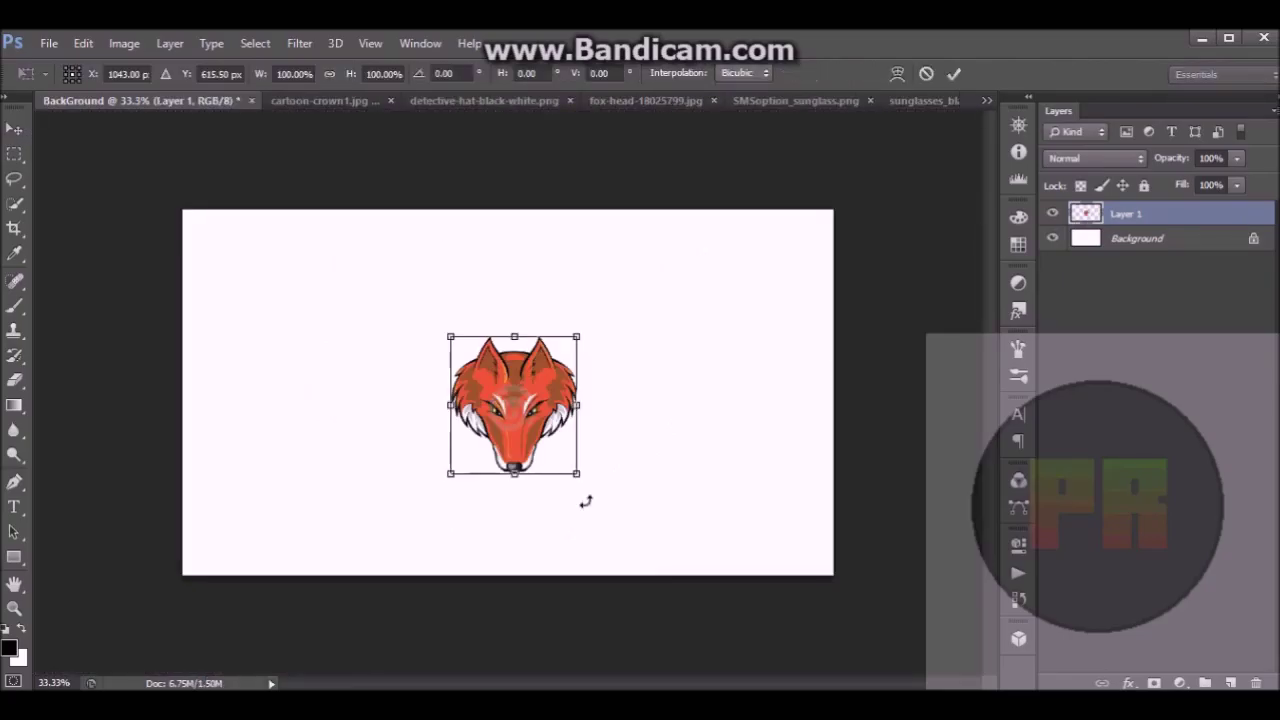
Enlarge the fox head with Free Transform until it nearly fills the canvas height, and apply the transformation.
{"action": "left_click", "coordinate": [83, 43]}
{"action": "left_click", "coordinate": [507, 388]}
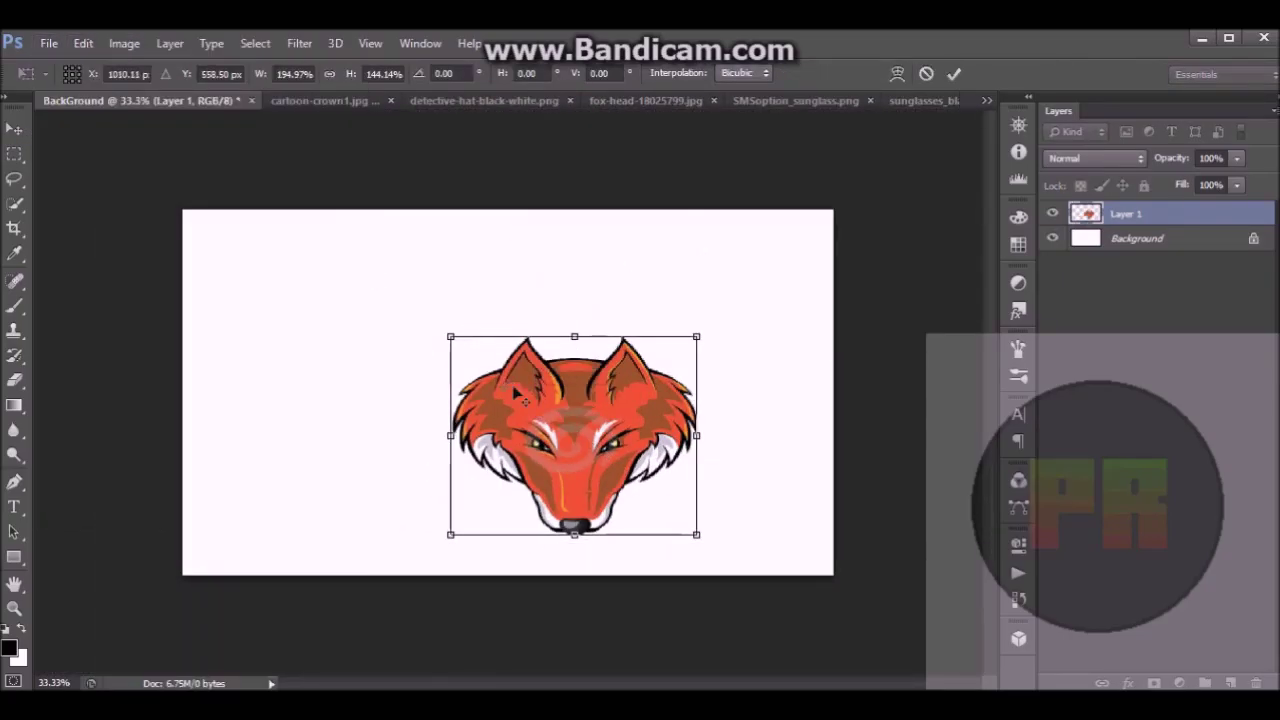
{"action": "left_click_drag", "start_coordinate": [451, 339], "coordinate": [327, 231]}
{"action": "left_click", "coordinate": [14, 129]}
{"action": "left_click", "coordinate": [548, 302]}
{"action": "left_click", "coordinate": [16, 559]}
{"action": "left_click", "coordinate": [15, 430]}
{"action": "left_click", "coordinate": [20, 407]}
{"action": "left_click", "coordinate": [17, 458]}
{"action": "left_click", "coordinate": [17, 485]}
{"action": "left_click", "coordinate": [17, 511]}
{"action": "left_click", "coordinate": [15, 585]}
{"action": "left_click", "coordinate": [14, 537]}
{"action": "left_click", "coordinate": [17, 488]}
Sample the fox's brown colour and paint over the watermark in the brown forehead marking.
{"action": "key", "text": "i"}
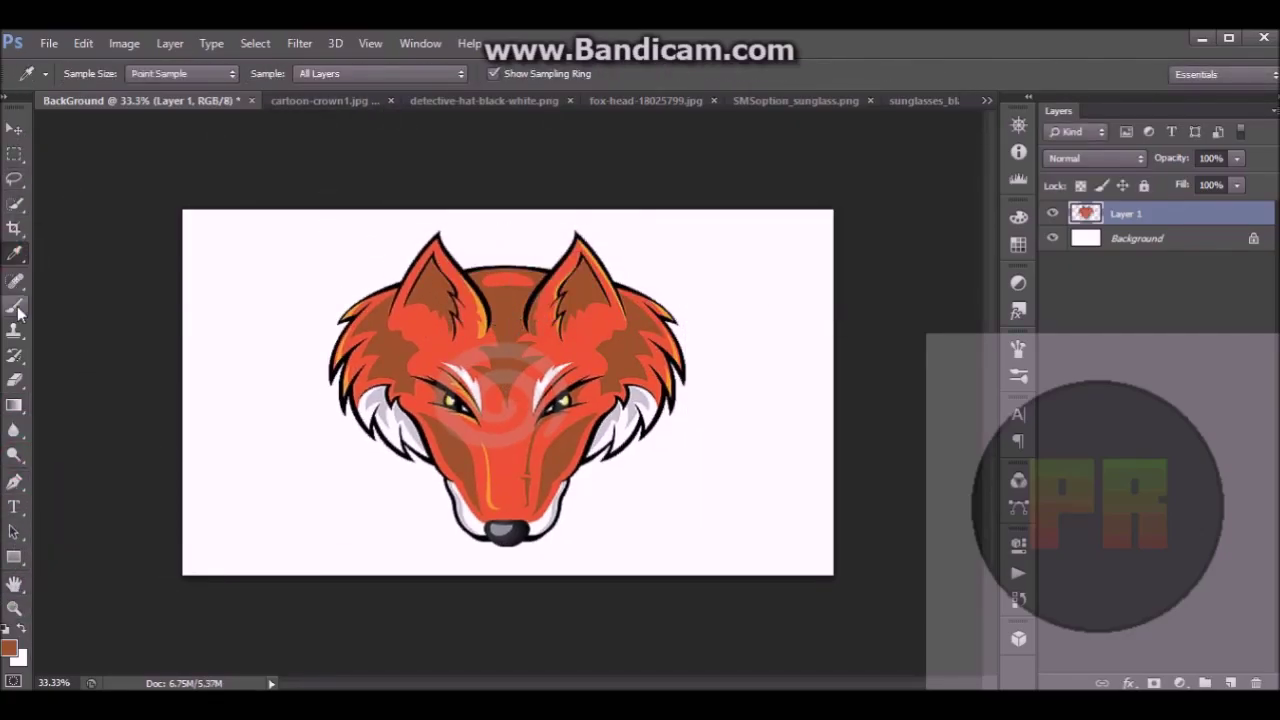
{"action": "left_click", "coordinate": [15, 306]}
{"action": "left_click", "coordinate": [15, 456]}
{"action": "left_click", "coordinate": [15, 608]}
{"action": "left_click", "coordinate": [507, 370]}
{"action": "left_click", "coordinate": [507, 370]}
{"action": "key", "text": "b"}
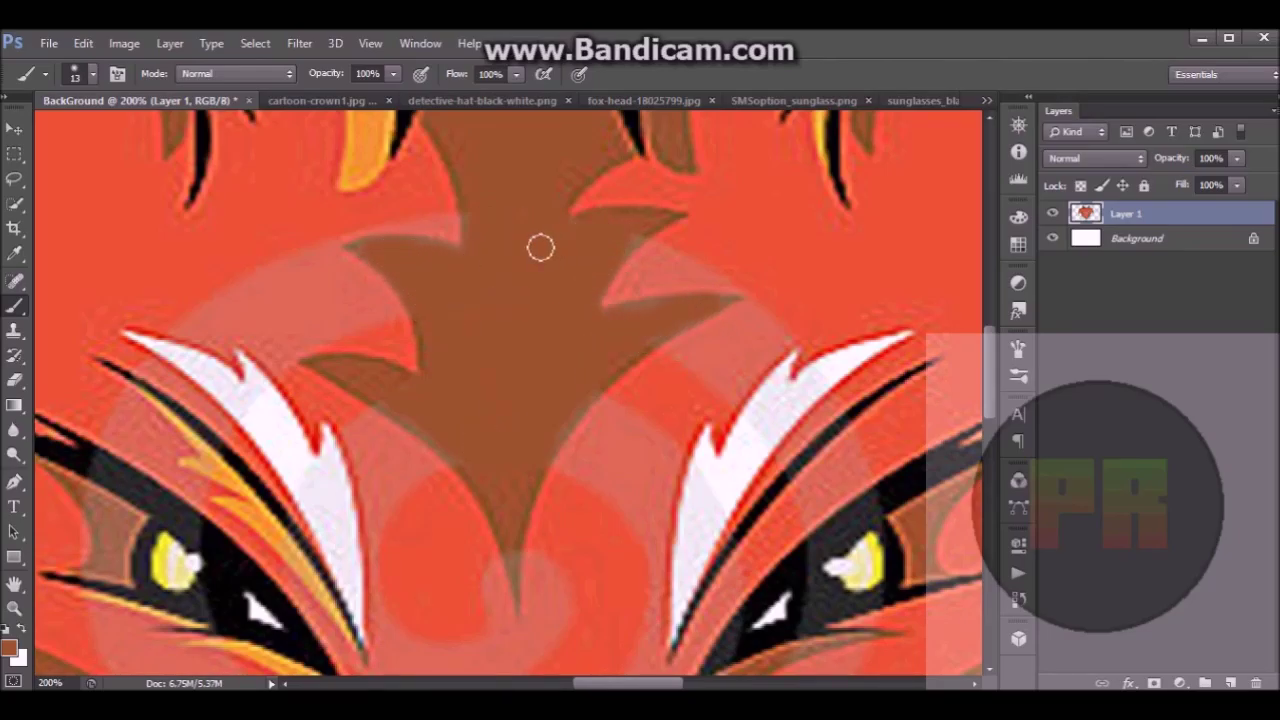
Sample the fox's red colour and brush over the swirl watermark on the red parts of the face.
{"action": "left_click", "coordinate": [15, 608]}
{"action": "left_click", "coordinate": [511, 389], "text": "alt"}
{"action": "left_click", "coordinate": [511, 389], "text": "alt"}
{"action": "left_click", "coordinate": [511, 389], "text": "alt"}
{"action": "left_click", "coordinate": [15, 254]}
{"action": "left_click", "coordinate": [523, 528]}
{"action": "left_click", "coordinate": [18, 608]}
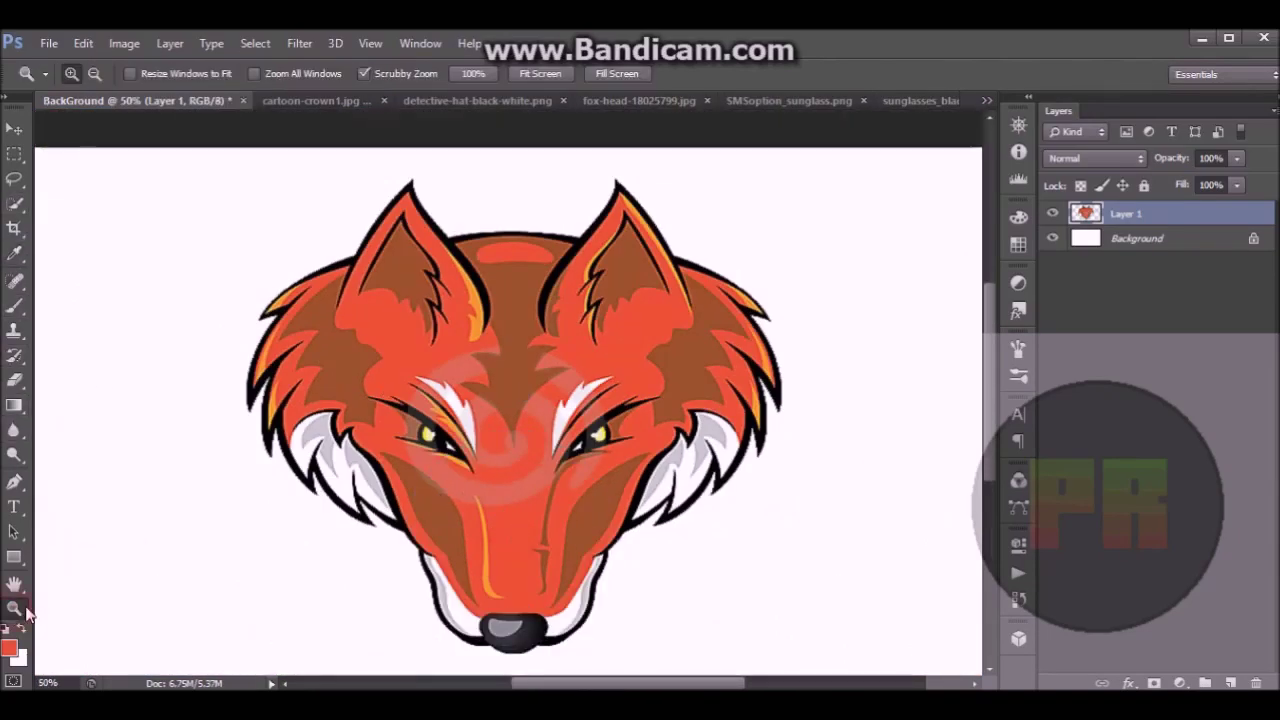
{"action": "left_click", "coordinate": [518, 492]}
{"action": "left_click", "coordinate": [14, 306]}
{"action": "left_click_drag", "start_coordinate": [560, 300], "coordinate": [330, 480]}
{"action": "scroll", "coordinate": [632, 415], "scroll_direction": "up", "scroll_amount": 5}
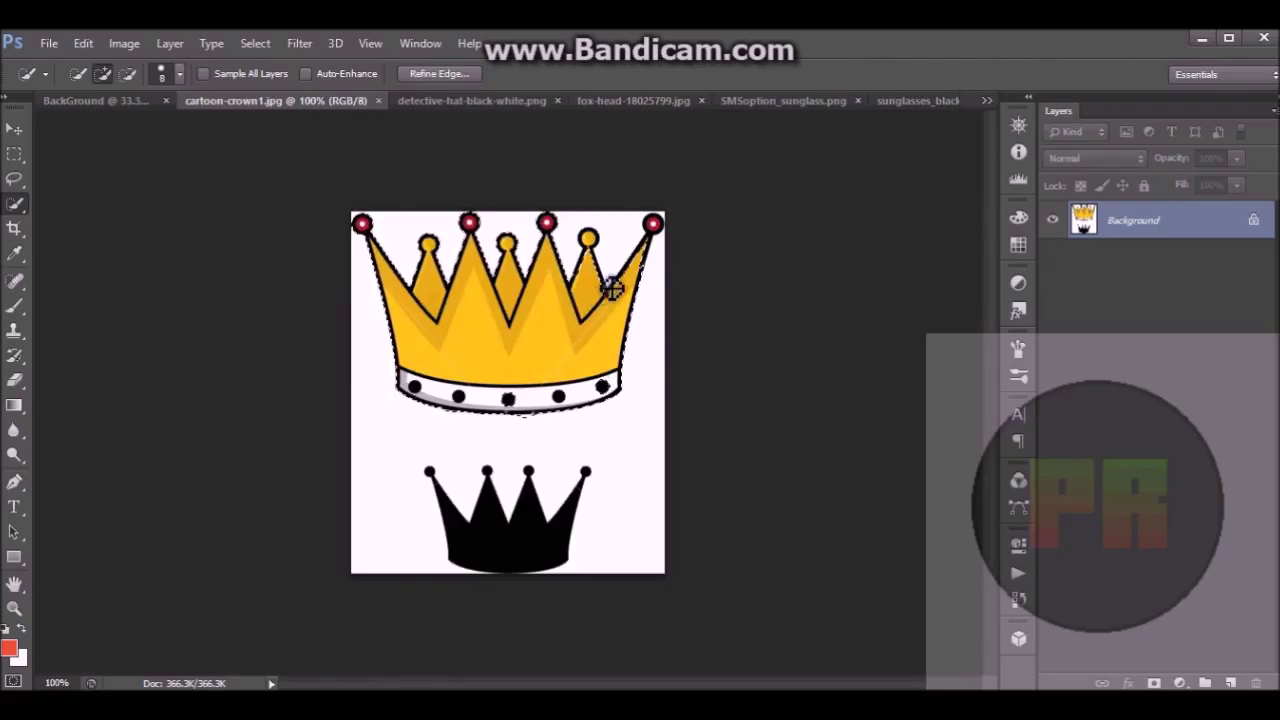
Move the selected yellow crown into the BackGround document, then enlarge and tilt it over the fox's left-hand ear.
{"action": "key", "text": "v"}
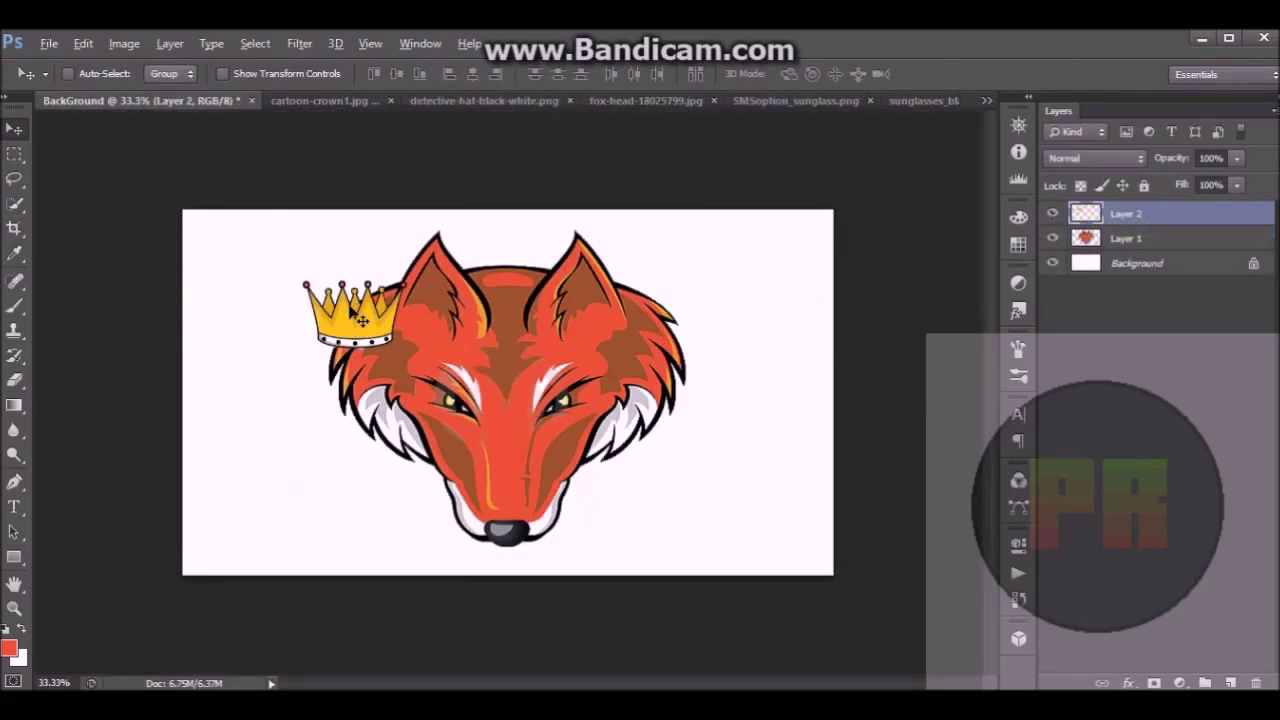
{"action": "key", "text": "ctrl+t"}
{"action": "left_click_drag", "start_coordinate": [407, 349], "coordinate": [451, 378]}
{"action": "left_click_drag", "start_coordinate": [400, 337], "coordinate": [479, 275]}
{"action": "left_click_drag", "start_coordinate": [338, 191], "coordinate": [326, 191]}
{"action": "left_click_drag", "start_coordinate": [309, 178], "coordinate": [290, 214]}
{"action": "mouse_move", "coordinate": [407, 254]}
{"action": "left_mouse_down"}
{"action": "mouse_move", "coordinate": [402, 283]}
{"action": "mouse_move", "coordinate": [402, 261]}
{"action": "left_mouse_up"}
{"action": "key", "text": "Return"}
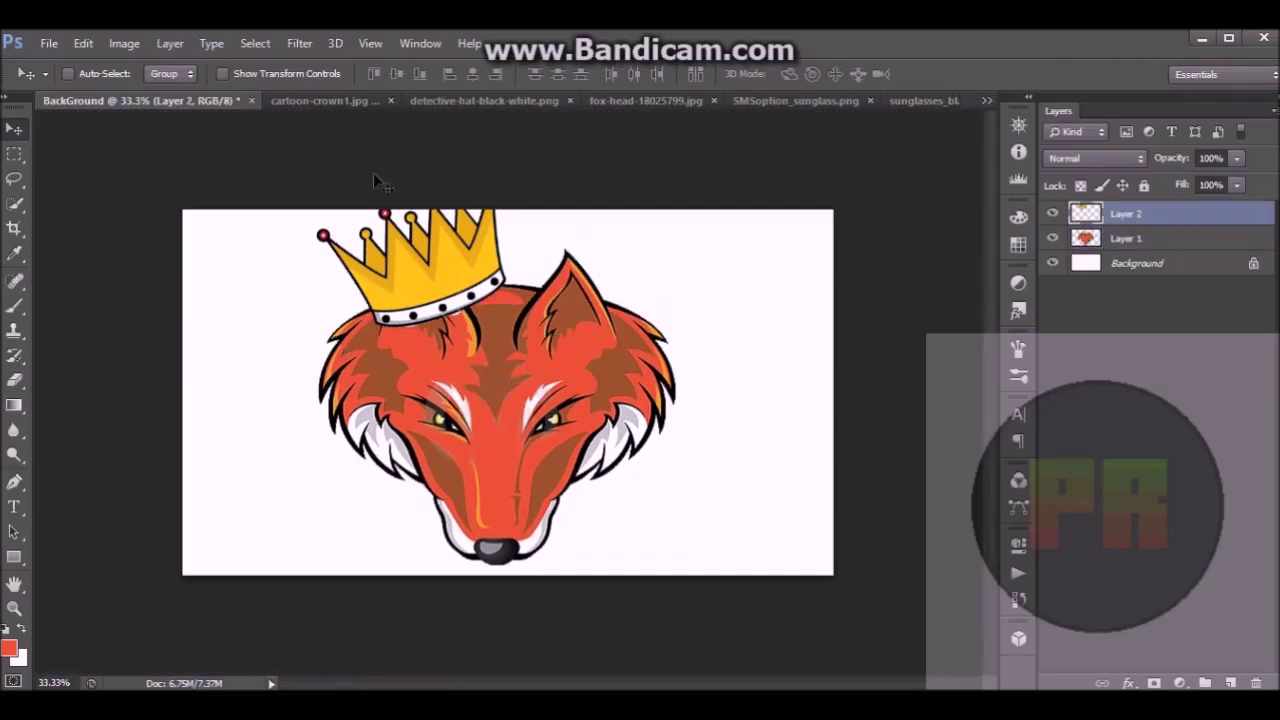
Lower the crown, scale it to about 196%, rotate it upright and apply it centred over the fox's head.
{"action": "left_click_drag", "start_coordinate": [430, 280], "coordinate": [490, 305]}
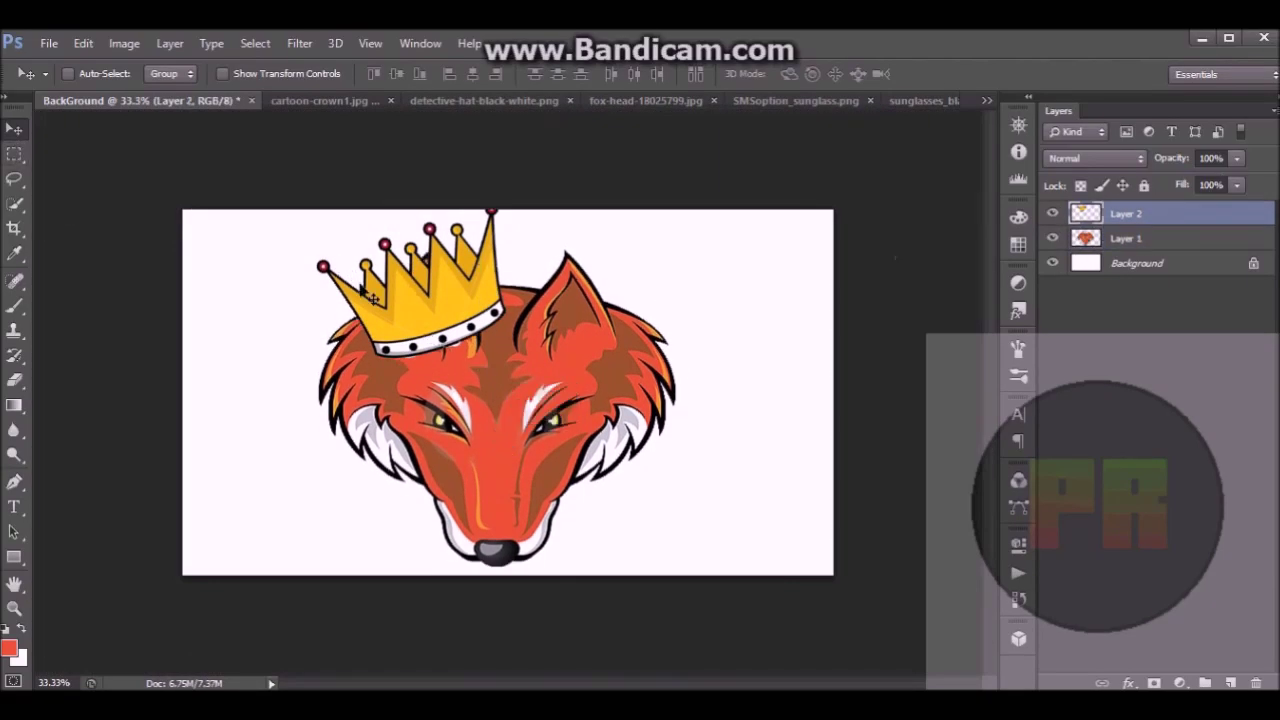
{"action": "key", "text": "ctrl+t"}
{"action": "left_click_drag", "start_coordinate": [316, 200], "coordinate": [324, 207]}
{"action": "left_click_drag", "start_coordinate": [407, 277], "coordinate": [399, 265]}
{"action": "left_click_drag", "start_coordinate": [282, 345], "coordinate": [264, 302]}
{"action": "left_click_drag", "start_coordinate": [405, 275], "coordinate": [489, 239]}
{"action": "left_click_drag", "start_coordinate": [432, 145], "coordinate": [455, 181]}
{"action": "left_click_drag", "start_coordinate": [513, 223], "coordinate": [514, 262]}
{"action": "left_click_drag", "start_coordinate": [457, 220], "coordinate": [371, 84]}
{"action": "left_click_drag", "start_coordinate": [547, 293], "coordinate": [537, 254]}
{"action": "left_click", "coordinate": [14, 129]}
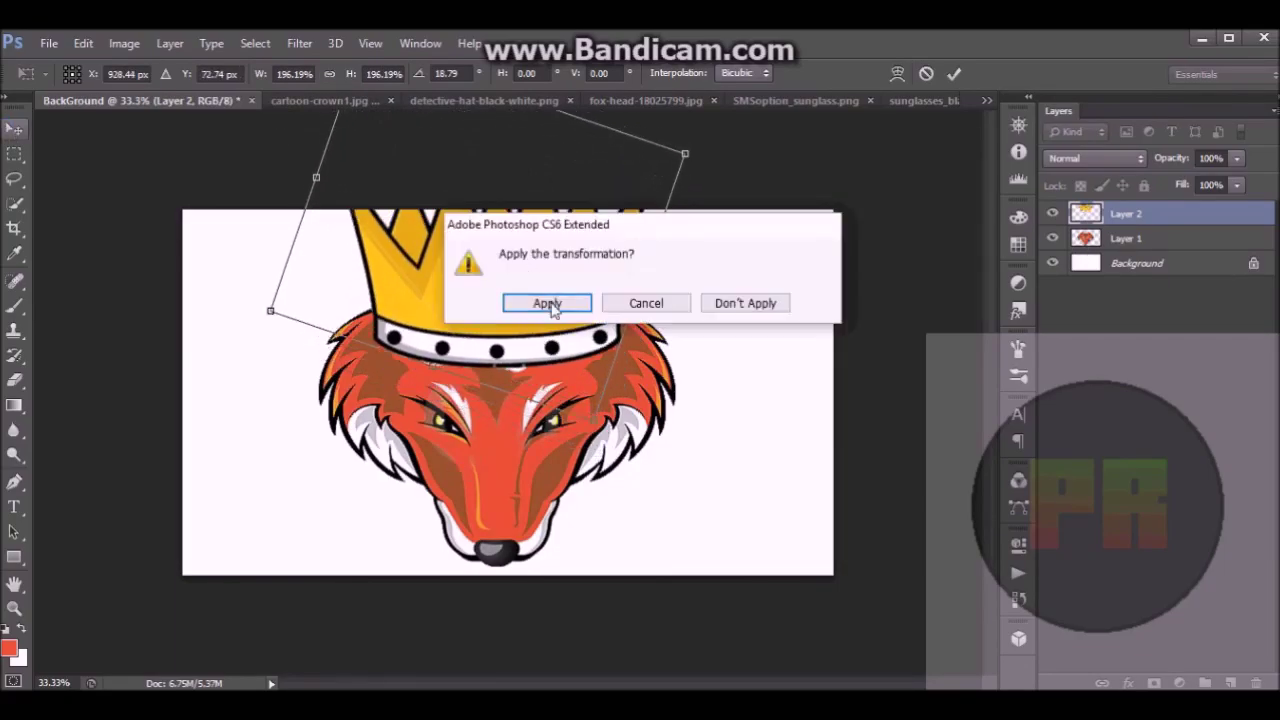
{"action": "left_click", "coordinate": [551, 304]}
Select the fox head layer and scale it down slightly beneath the crown.
{"action": "left_click", "coordinate": [518, 481], "text": "ctrl"}
{"action": "key", "text": "ctrl+t"}
{"action": "left_click_drag", "start_coordinate": [677, 566], "coordinate": [637, 532]}
{"action": "key", "text": "Return"}
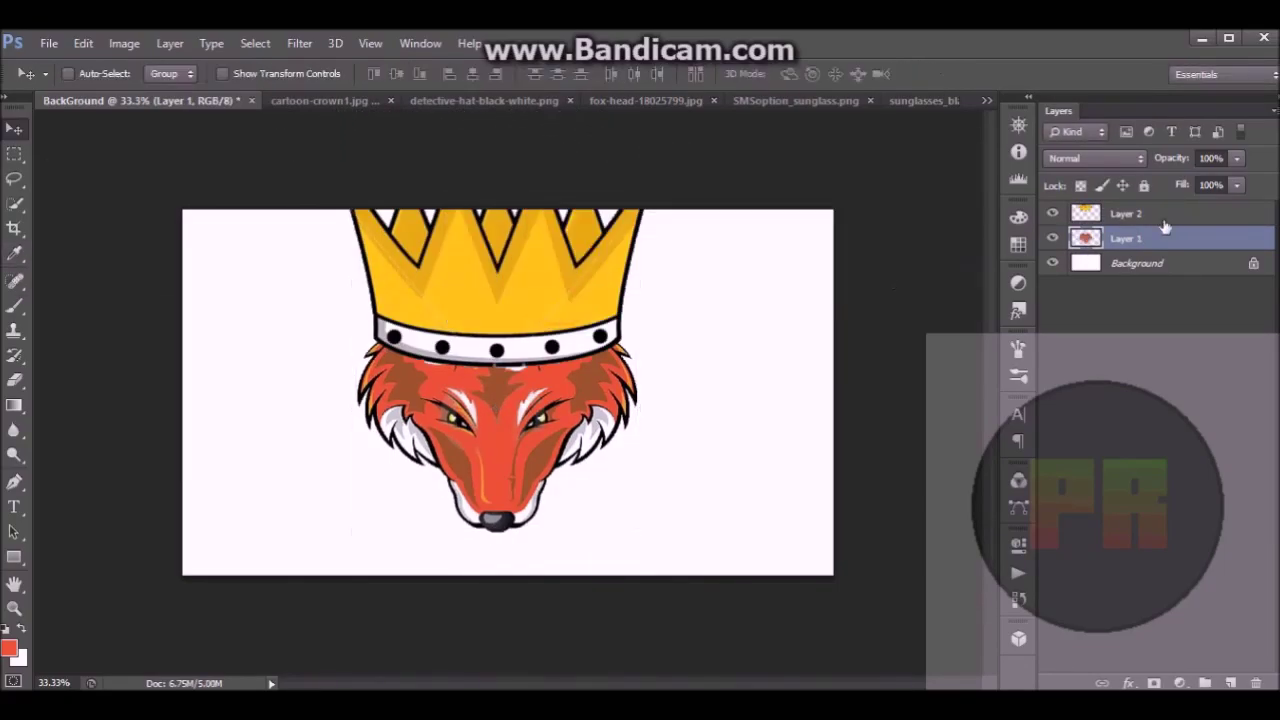
Scale the crown layer to about 80% and seat it on the fox's head within the canvas.
{"action": "left_click", "coordinate": [1150, 214]}
{"action": "key", "text": "ctrl+t"}
{"action": "left_click_drag", "start_coordinate": [325, 143], "coordinate": [354, 163]}
{"action": "left_click_drag", "start_coordinate": [467, 265], "coordinate": [467, 293]}
{"action": "left_click_drag", "start_coordinate": [354, 191], "coordinate": [382, 209]}
{"action": "left_click_drag", "start_coordinate": [480, 285], "coordinate": [480, 305]}
{"action": "left_click_drag", "start_coordinate": [382, 229], "coordinate": [358, 212]}
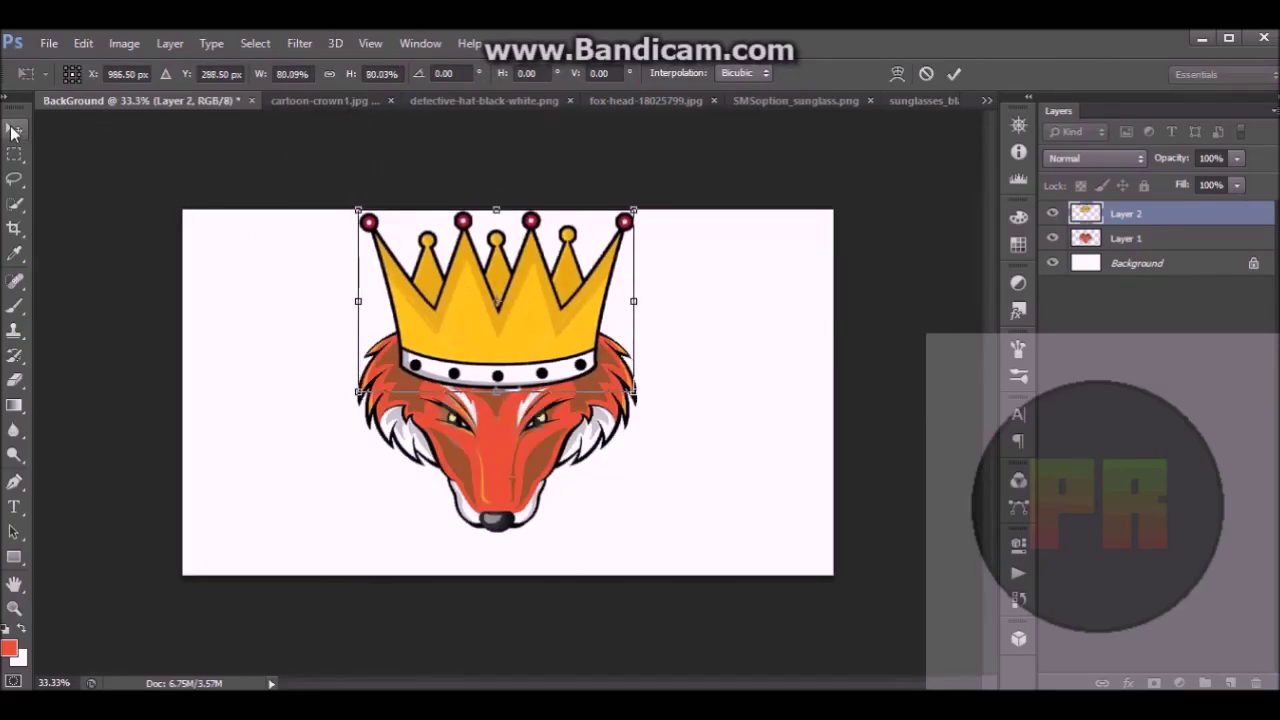
{"action": "left_click", "coordinate": [14, 129]}
{"action": "key", "text": "Return"}
Close the crown image and hide the crown layer in the BackGround document.
{"action": "left_click", "coordinate": [398, 100]}
{"action": "left_click", "coordinate": [420, 101]}
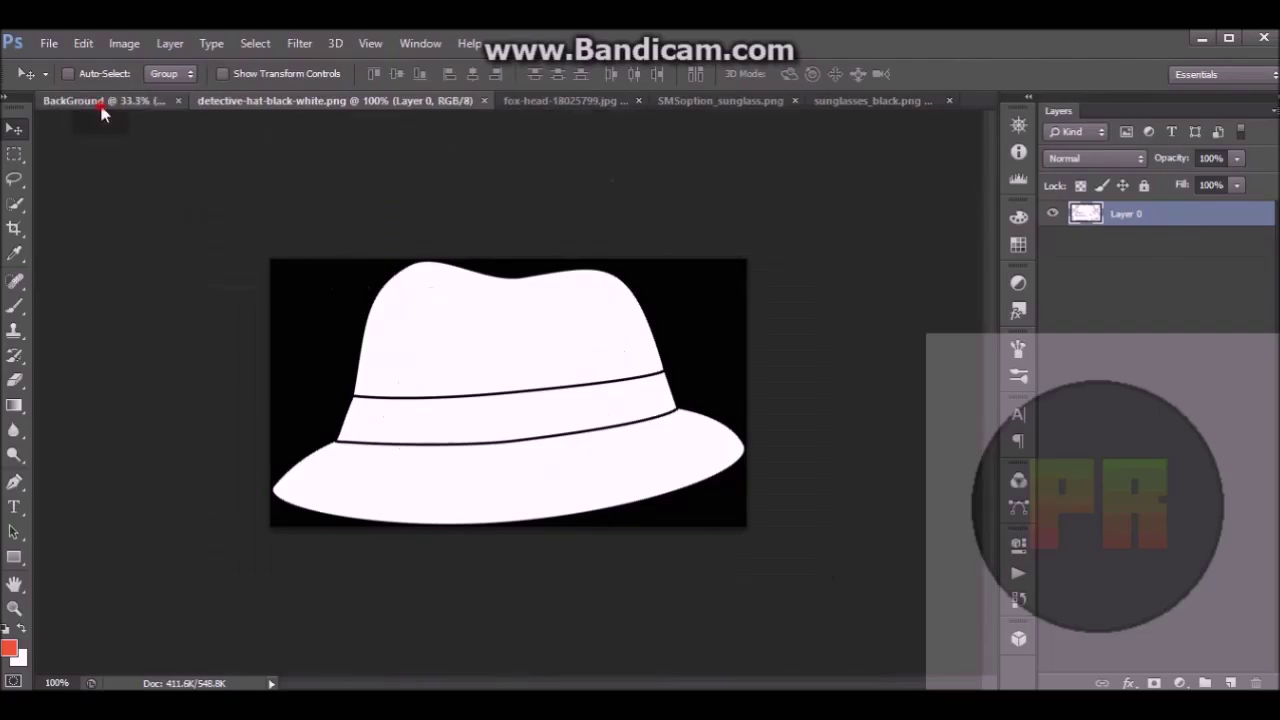
{"action": "left_click", "coordinate": [100, 106]}
{"action": "left_click", "coordinate": [321, 104]}
{"action": "left_click", "coordinate": [100, 102]}
{"action": "left_click", "coordinate": [1047, 215]}
Select the whole detective hat with Quick Selection and move it onto the fox's head in the BackGround document.
{"action": "left_click", "coordinate": [325, 102]}
{"action": "left_click", "coordinate": [14, 482]}
{"action": "left_click", "coordinate": [14, 204]}
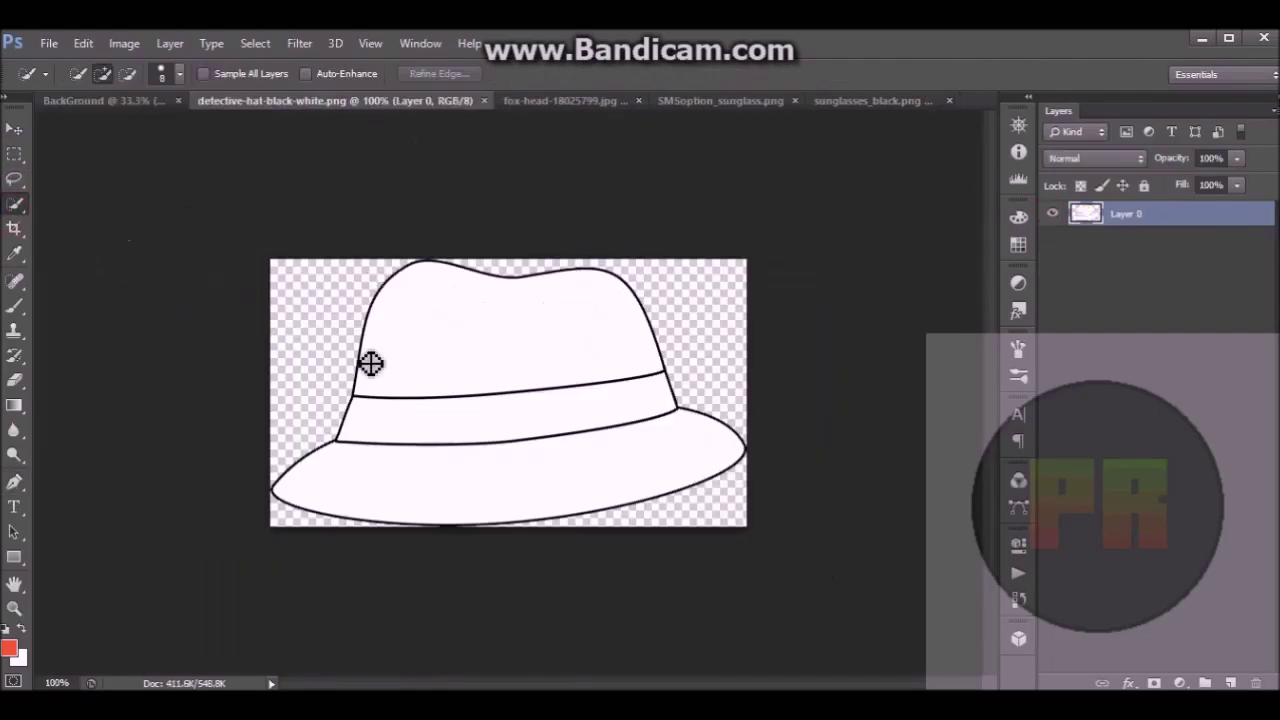
{"action": "mouse_move", "coordinate": [545, 425]}
{"action": "left_mouse_down"}
{"action": "mouse_move", "coordinate": [366, 380]}
{"action": "mouse_move", "coordinate": [700, 423]}
{"action": "mouse_move", "coordinate": [600, 505]}
{"action": "left_mouse_up"}
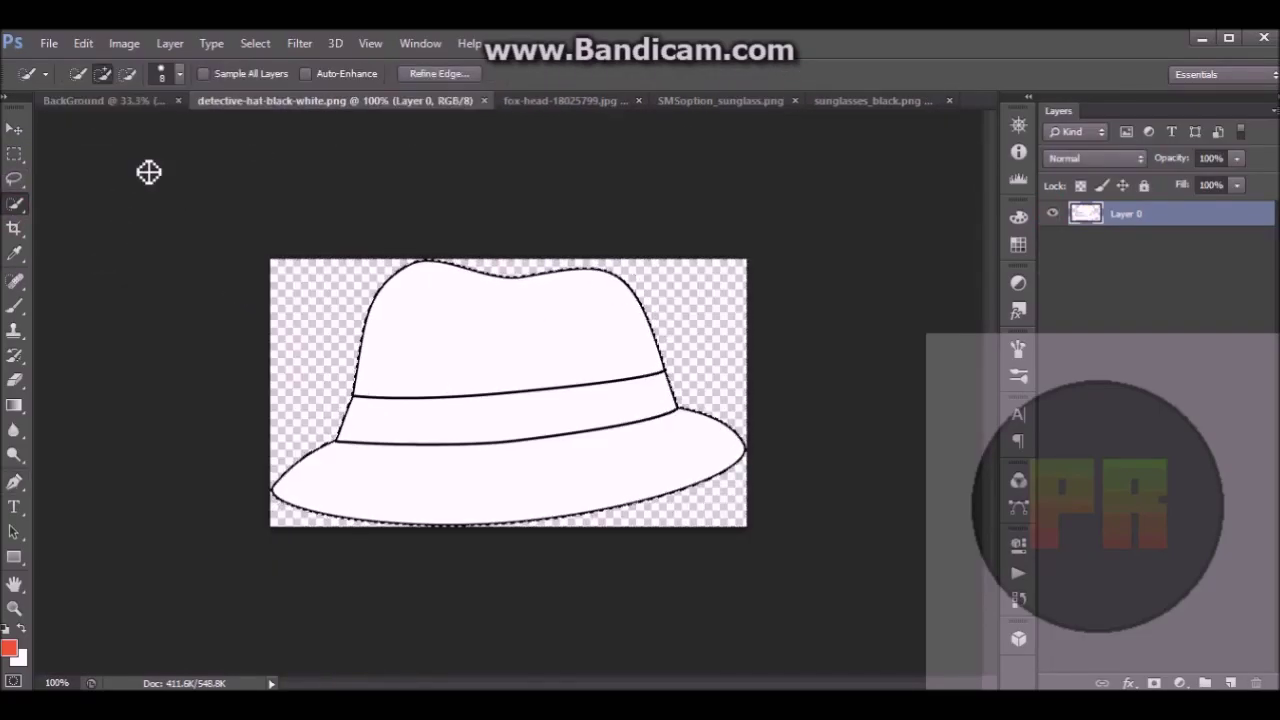
{"action": "left_click", "coordinate": [17, 136]}
{"action": "left_click_drag", "start_coordinate": [500, 375], "coordinate": [488, 288]}
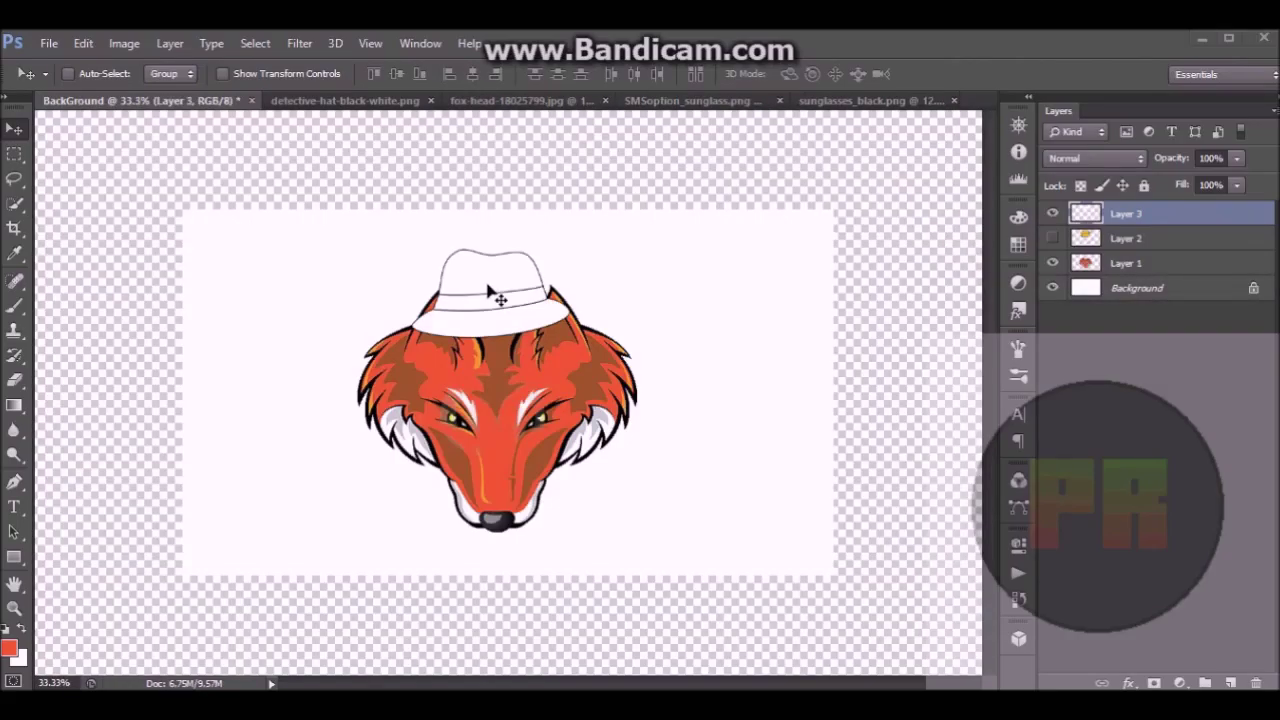
Enlarge the hat slightly, tilt it counterclockwise and apply it over the fox's left-hand ear.
{"action": "key", "text": "ctrl+t"}
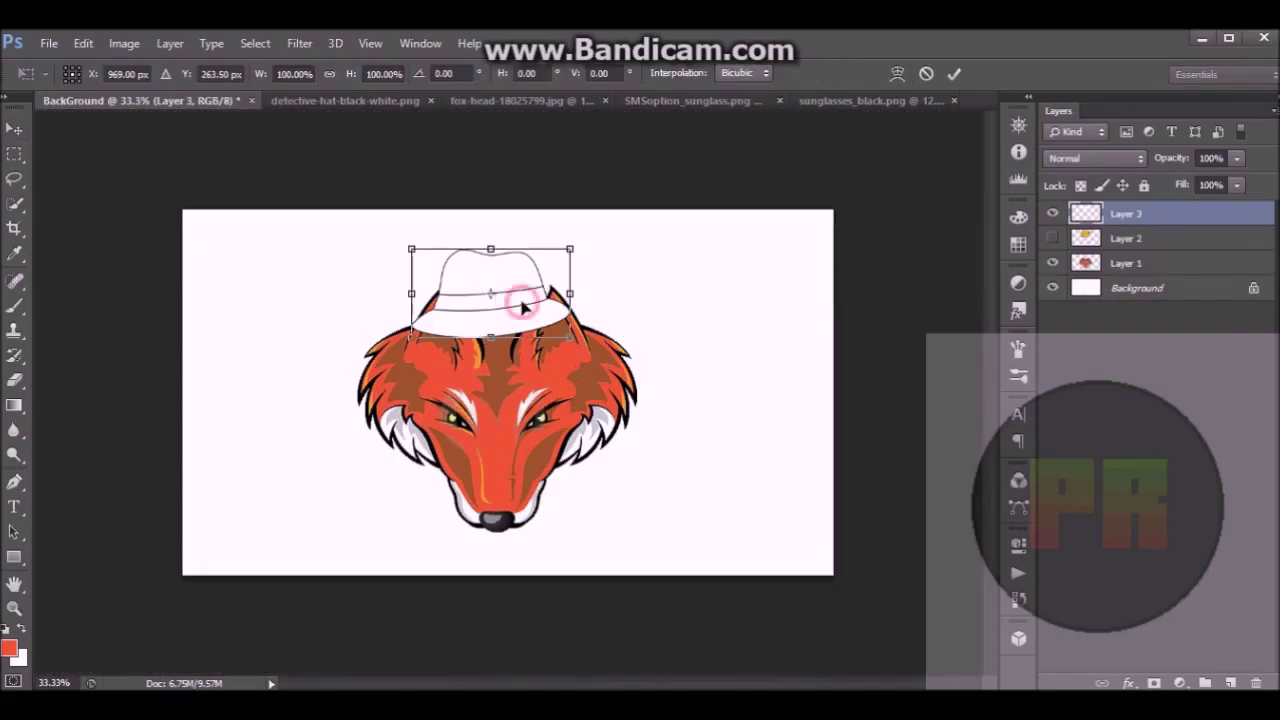
{"action": "left_click_drag", "start_coordinate": [571, 335], "coordinate": [617, 363]}
{"action": "left_click_drag", "start_coordinate": [529, 298], "coordinate": [517, 289]}
{"action": "left_click_drag", "start_coordinate": [623, 251], "coordinate": [614, 242]}
{"action": "left_click_drag", "start_coordinate": [593, 195], "coordinate": [484, 270]}
{"action": "left_click_drag", "start_coordinate": [529, 340], "coordinate": [534, 343]}
{"action": "left_click_drag", "start_coordinate": [493, 311], "coordinate": [490, 297]}
{"action": "right_click", "coordinate": [18, 410]}
{"action": "key", "text": "Return"}
Set the foreground colour to black and fill the hat's crown and brim with the Paint Bucket, leaving the band white.
{"action": "right_click", "coordinate": [17, 450]}
{"action": "right_click", "coordinate": [15, 407]}
{"action": "left_click", "coordinate": [77, 424]}
{"action": "left_click", "coordinate": [9, 648]}
{"action": "left_click", "coordinate": [603, 416]}
{"action": "left_click", "coordinate": [834, 165]}
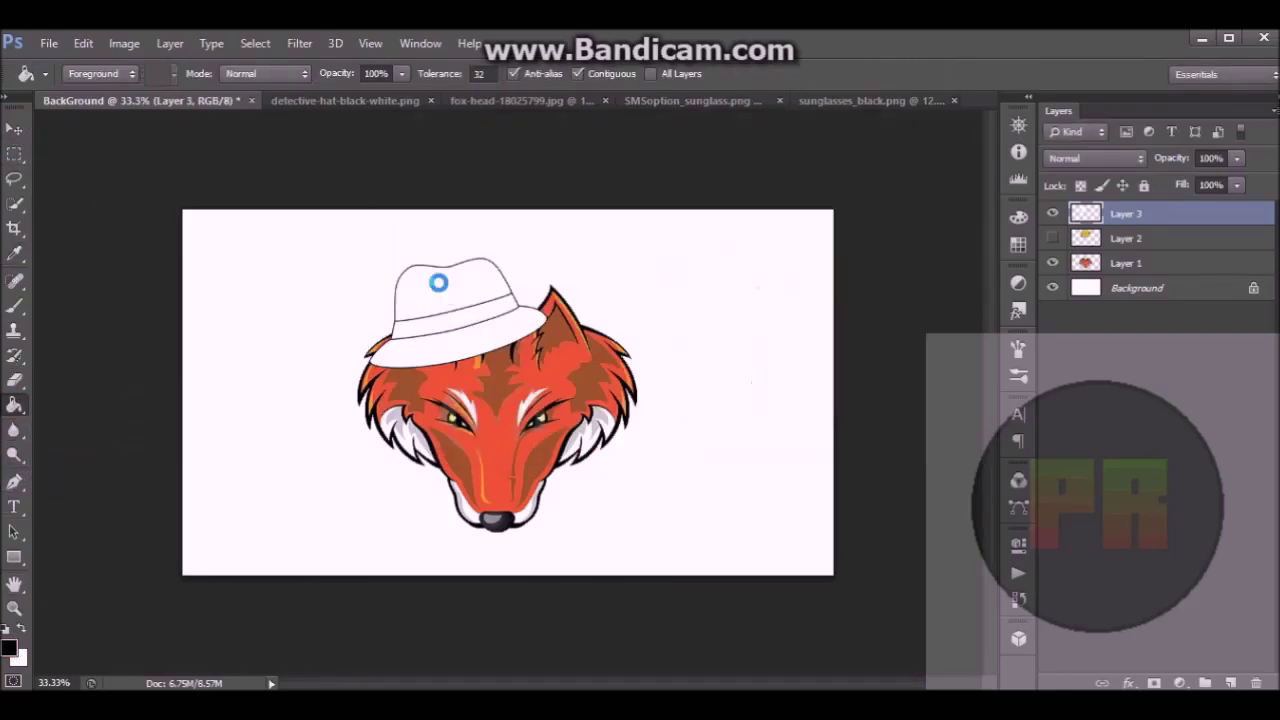
{"action": "left_click", "coordinate": [437, 283]}
{"action": "left_click", "coordinate": [481, 348]}
Create a text box across the white hat band and set its lettering to 48 pt.
{"action": "left_click", "coordinate": [14, 608]}
{"action": "left_click", "coordinate": [438, 331]}
{"action": "left_click", "coordinate": [438, 331]}
{"action": "left_click", "coordinate": [438, 331]}
{"action": "left_click", "coordinate": [14, 507]}
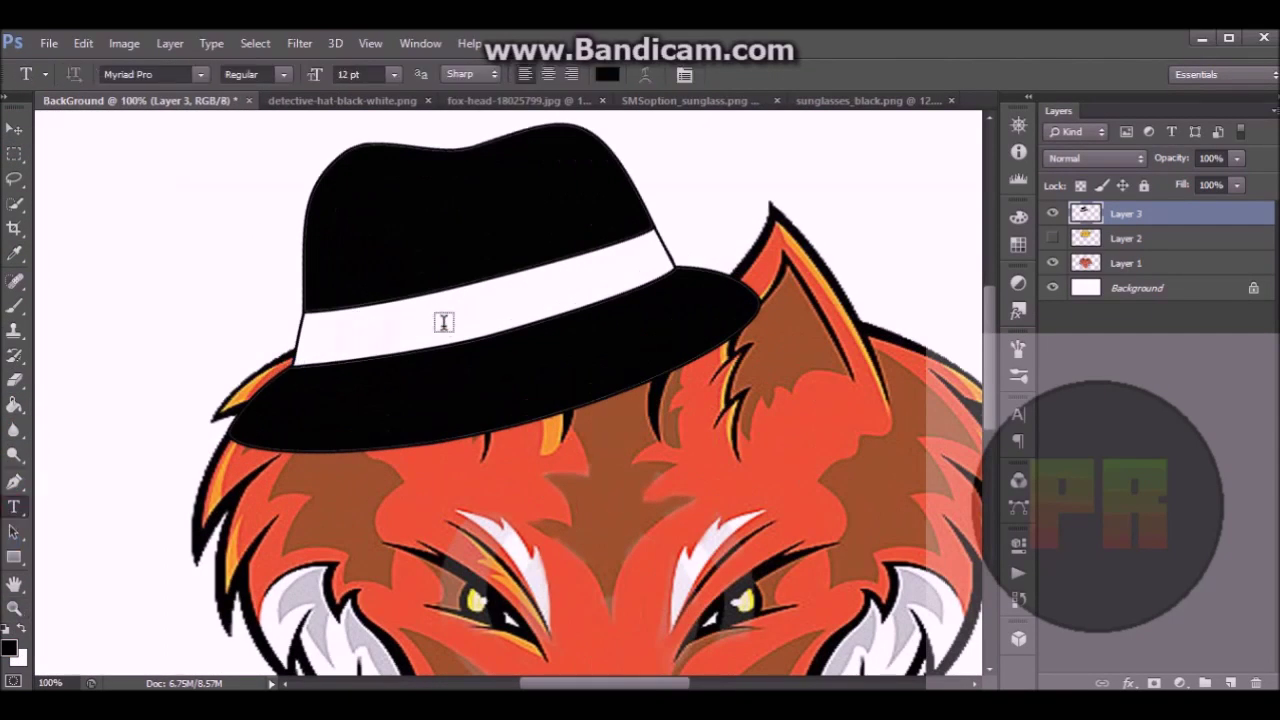
{"action": "left_click_drag", "start_coordinate": [362, 290], "coordinate": [556, 335]}
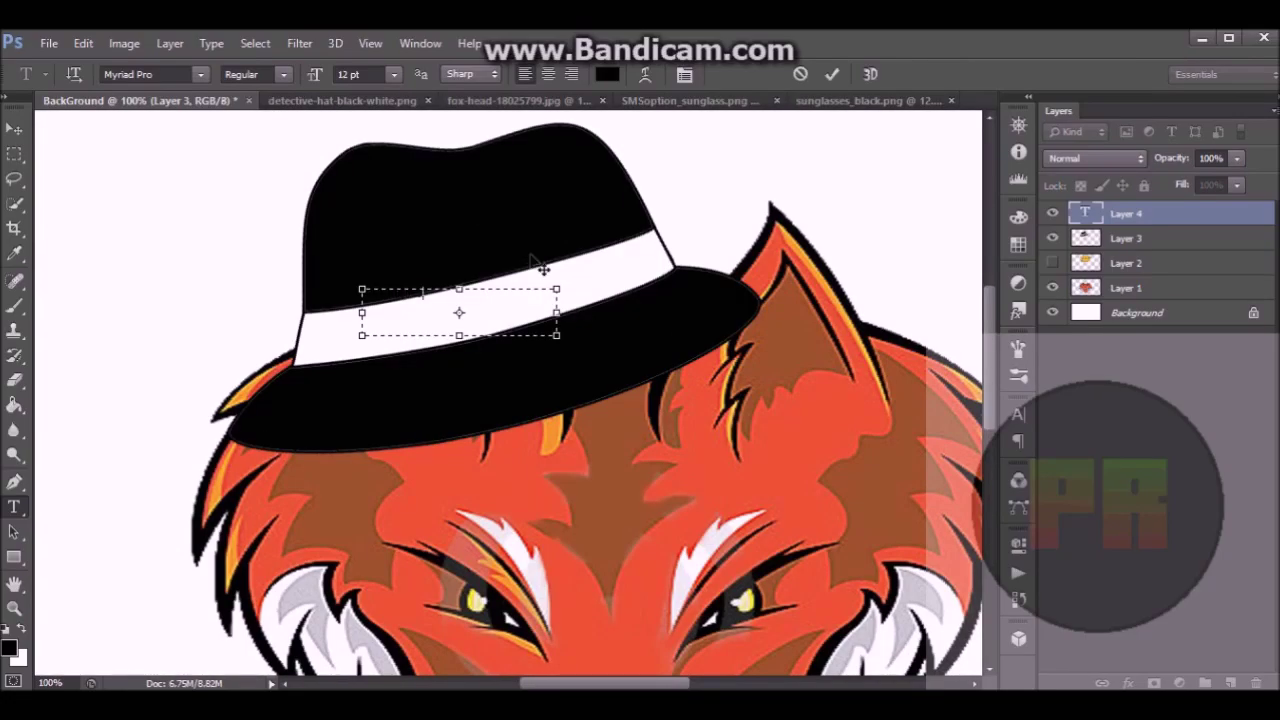
{"action": "left_click", "coordinate": [394, 74]}
{"action": "left_click", "coordinate": [418, 358]}
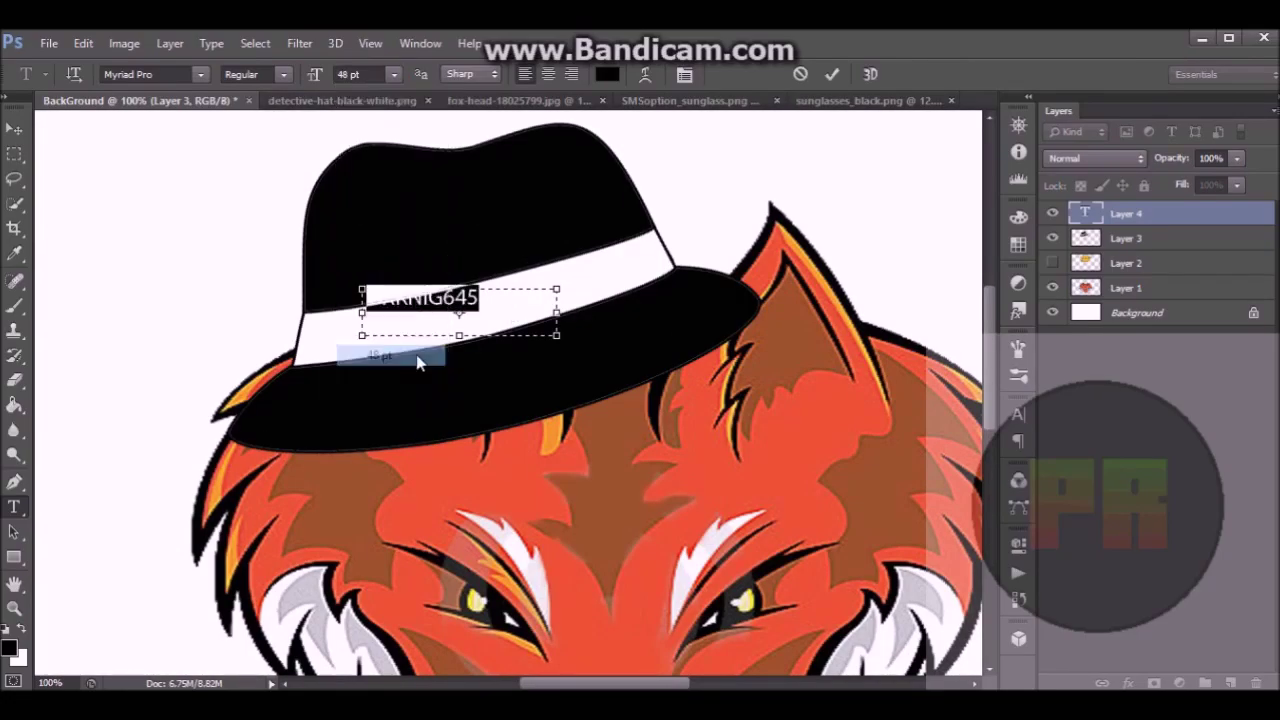
Tilt the text box along the hat band, complete the text as FOXKNIG645 and commit it.
{"action": "left_click_drag", "start_coordinate": [573, 253], "coordinate": [574, 256]}
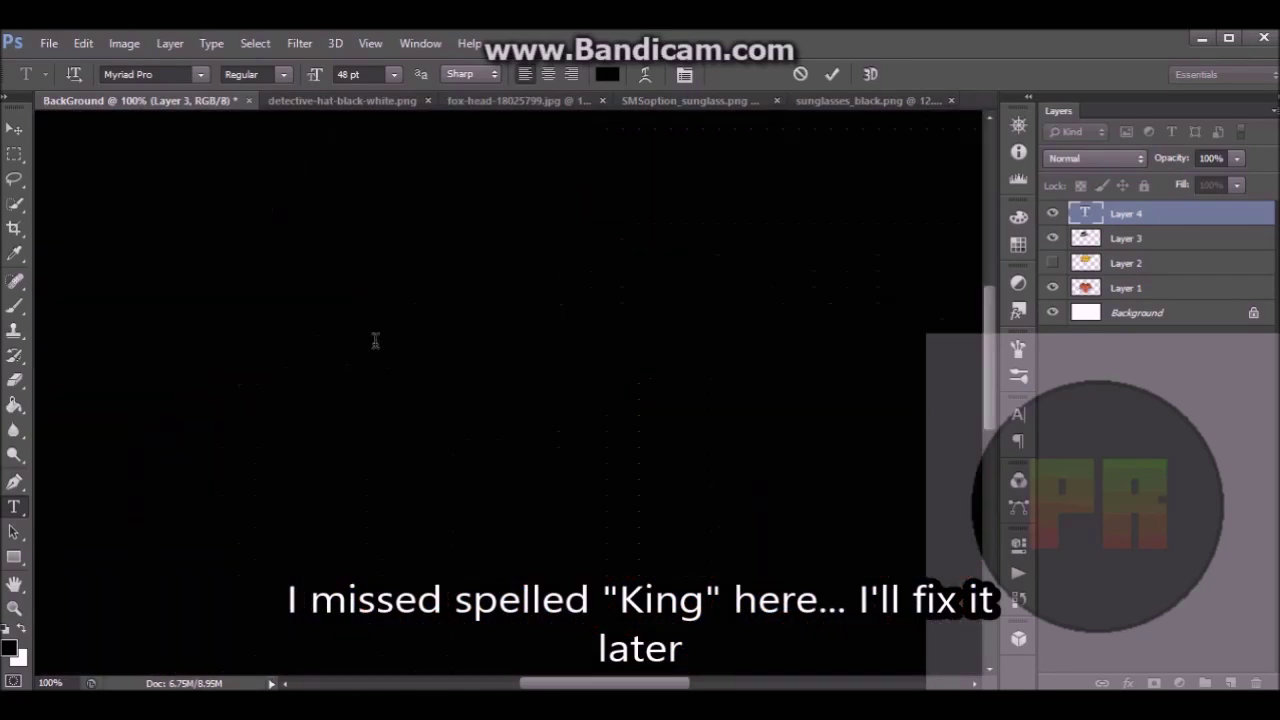
{"action": "left_click_drag", "start_coordinate": [375, 341], "coordinate": [356, 352]}
{"action": "left_click", "coordinate": [347, 346]}
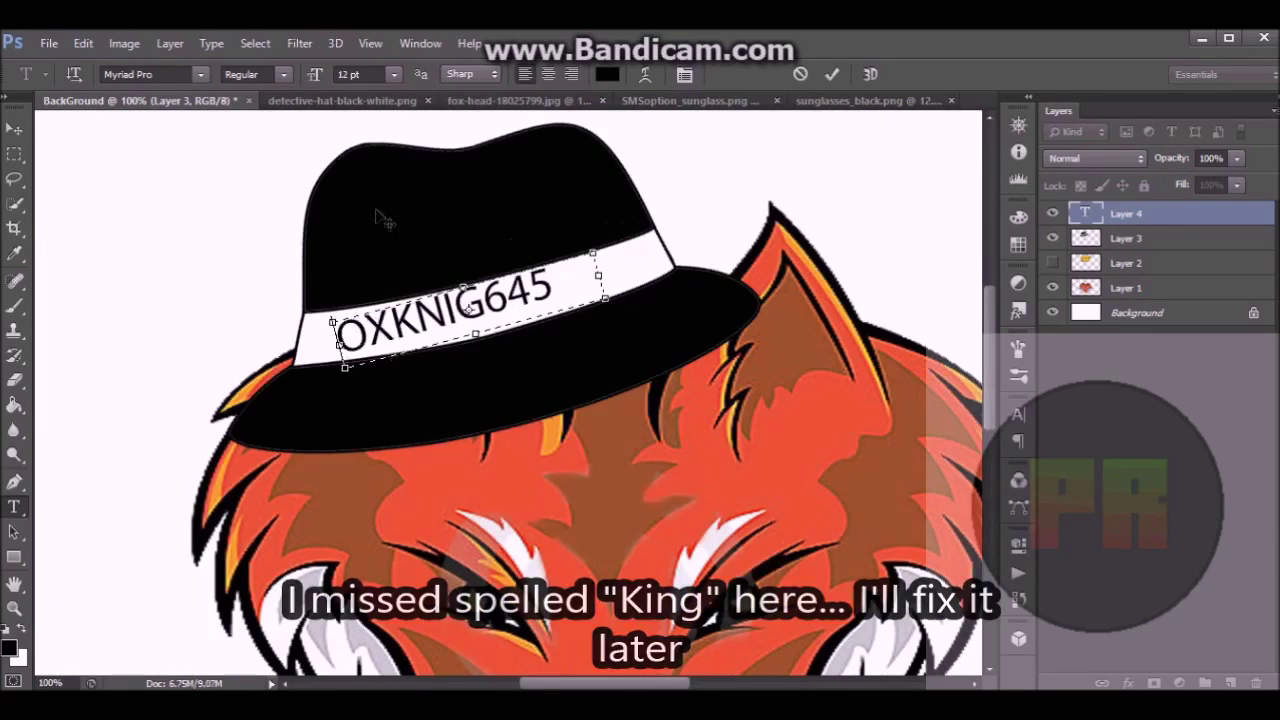
{"action": "type", "text": "f"}
{"action": "left_click_drag", "start_coordinate": [602, 230], "coordinate": [606, 238]}
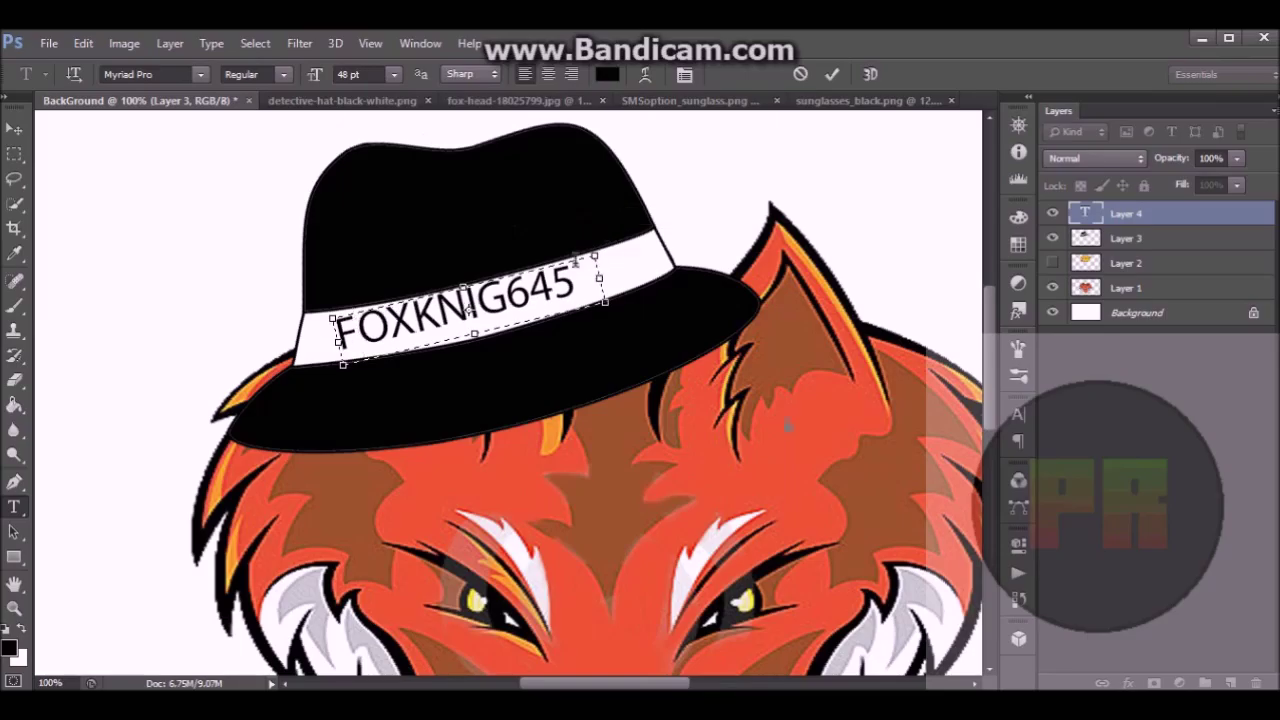
{"action": "key", "text": "ctrl+Return"}
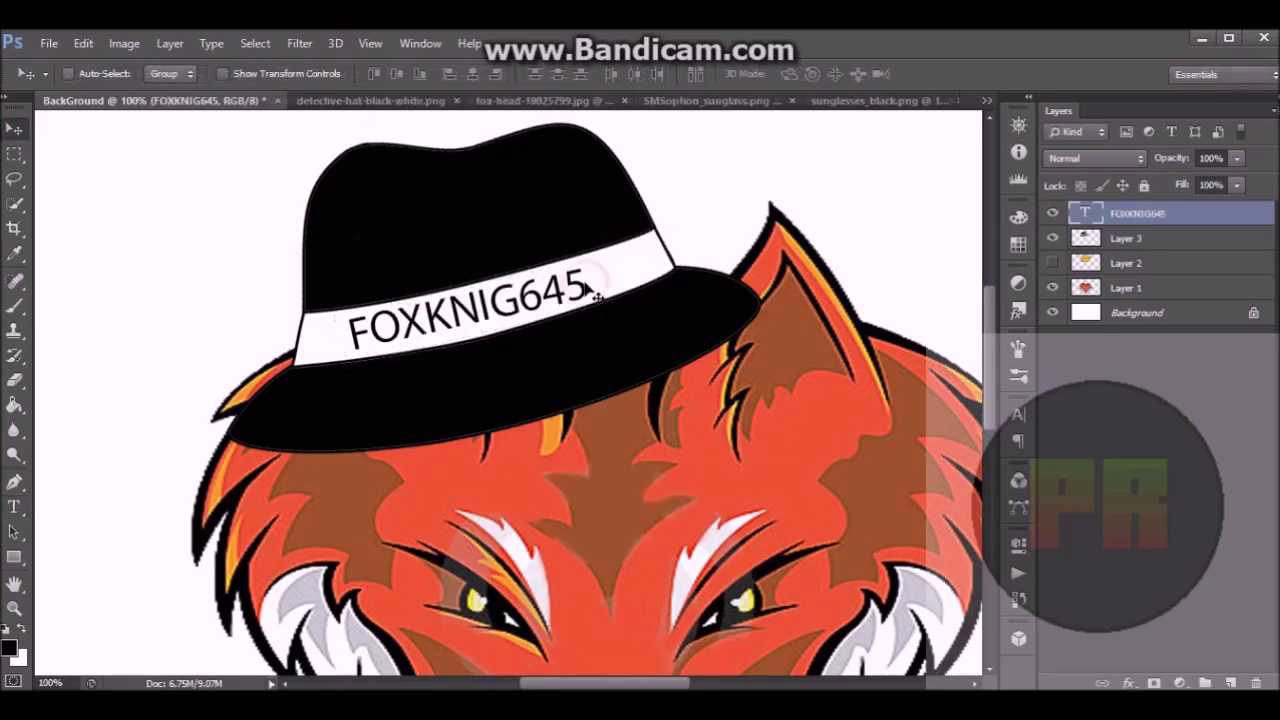
Try another font style for the FOXKNIG645 text on the hat band.
{"action": "left_click", "coordinate": [14, 507]}
{"action": "left_click", "coordinate": [465, 305]}
{"action": "left_click", "coordinate": [243, 74]}
{"action": "left_click", "coordinate": [288, 236]}
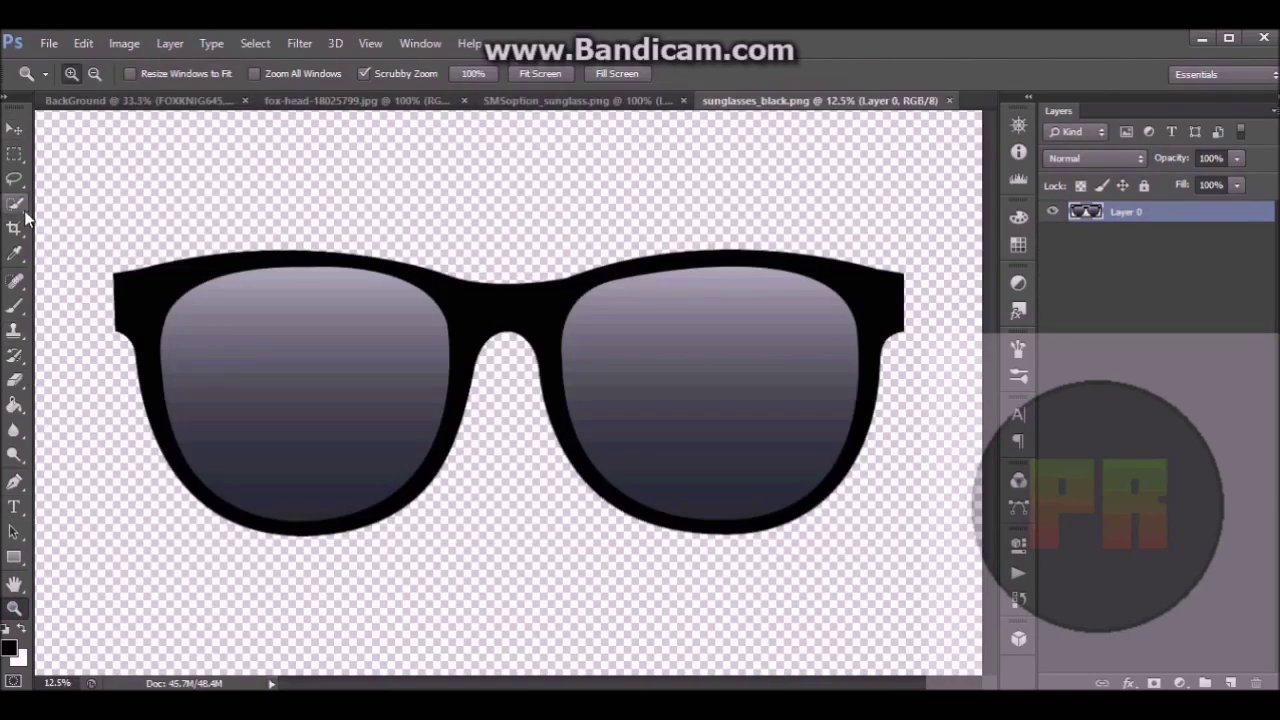
Select the entire black sunglasses with Quick Selection and move them into the BackGround document.
{"action": "left_click", "coordinate": [15, 204]}
{"action": "left_click_drag", "start_coordinate": [337, 449], "coordinate": [432, 322]}
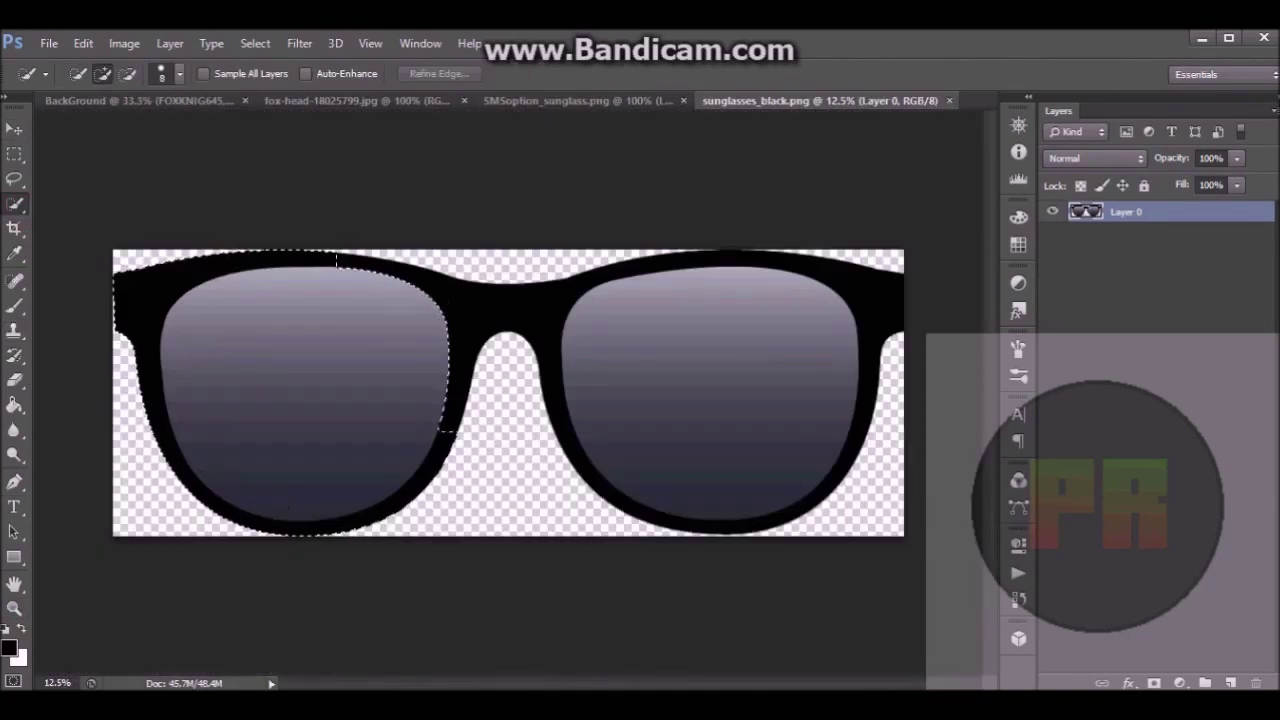
{"action": "left_click", "coordinate": [508, 313]}
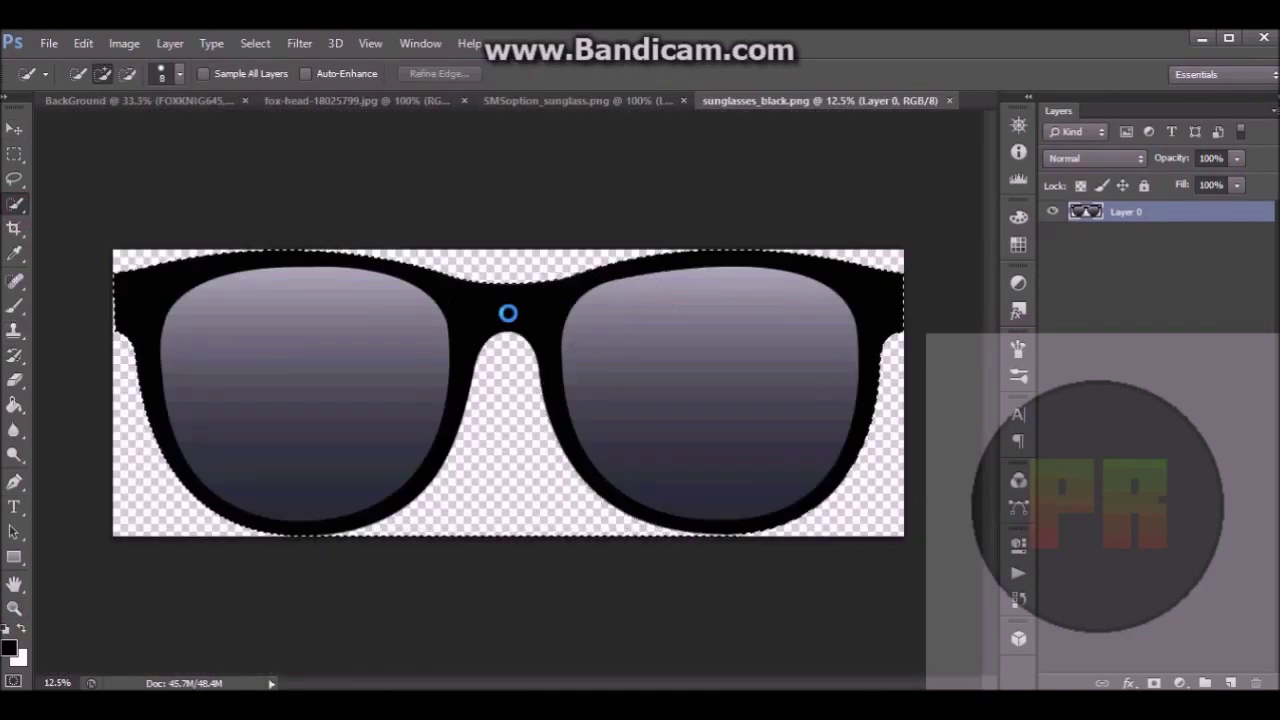
{"action": "key", "text": "v"}
{"action": "left_click_drag", "start_coordinate": [330, 410], "coordinate": [583, 397]}
Scale the sunglasses to about 9% and place them across the fox's face.
{"action": "key", "text": "ctrl+t"}
{"action": "left_click_drag", "start_coordinate": [318, 285], "coordinate": [934, 509]}
{"action": "left_click_drag", "start_coordinate": [963, 580], "coordinate": [241, 348]}
{"action": "left_click_drag", "start_coordinate": [212, 277], "coordinate": [513, 385]}
{"action": "left_click_drag", "start_coordinate": [545, 414], "coordinate": [440, 432]}
{"action": "left_click_drag", "start_coordinate": [561, 437], "coordinate": [561, 452]}
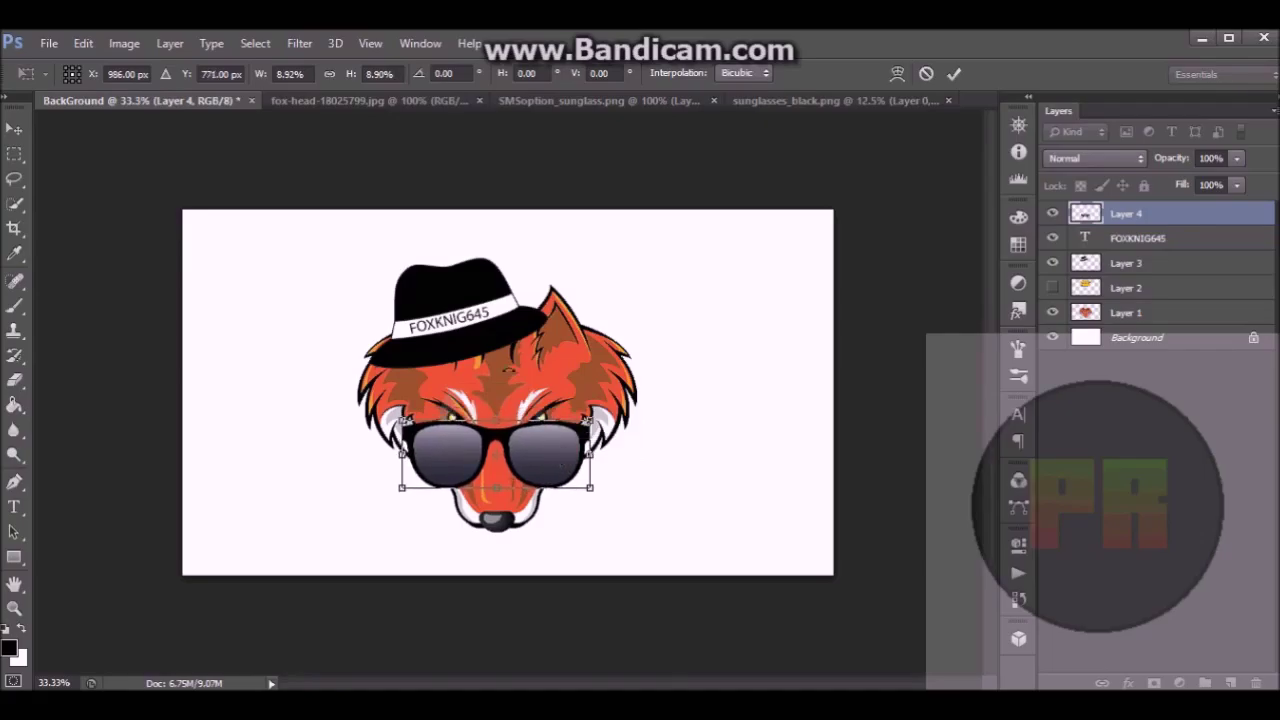
{"action": "key", "text": "Return"}
Shrink the sunglasses slightly and fit them over the fox's eyes.
{"action": "key", "text": "ctrl+t"}
{"action": "left_click_drag", "start_coordinate": [403, 421], "coordinate": [419, 427]}
{"action": "left_click_drag", "start_coordinate": [477, 456], "coordinate": [477, 451]}
{"action": "key", "text": "Return"}
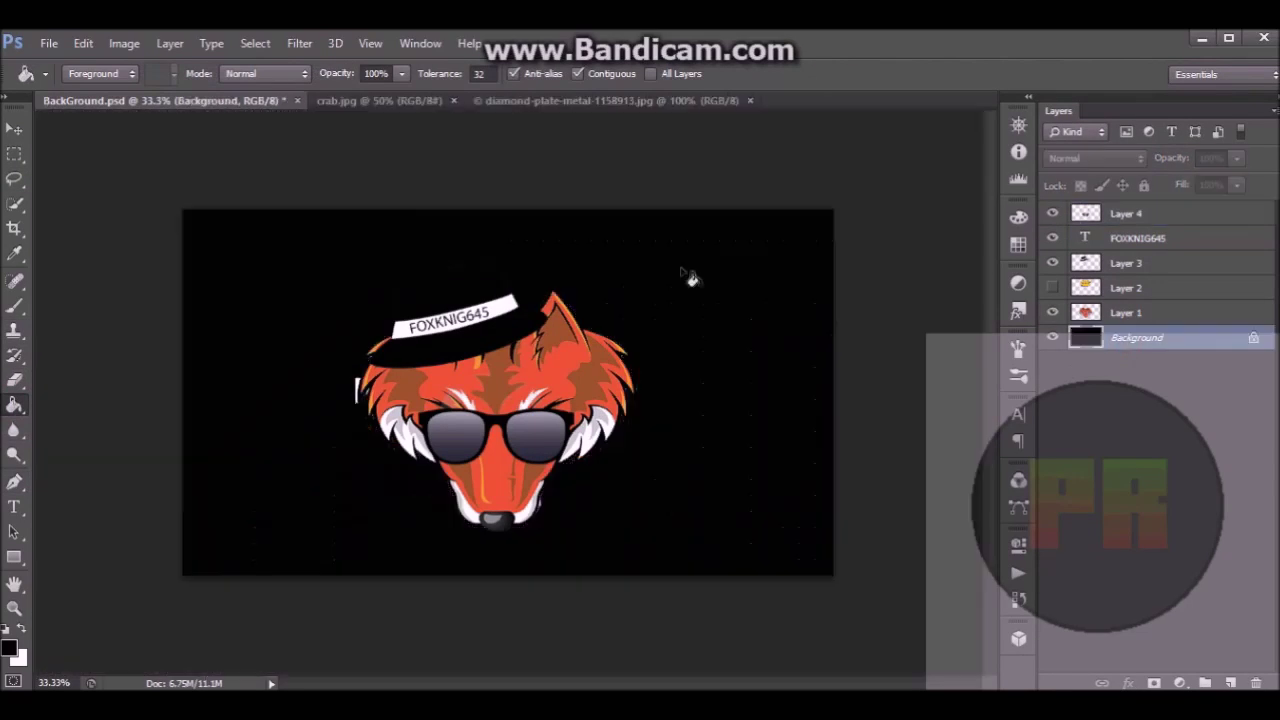
Bring the diamond-plate metal texture into the BackGround document behind the fox and scale it to cover the canvas.
{"action": "left_click", "coordinate": [580, 100]}
{"action": "key", "text": "v"}
{"action": "left_click_drag", "start_coordinate": [488, 298], "coordinate": [488, 396]}
{"action": "key", "text": "ctrl+t"}
{"action": "left_click_drag", "start_coordinate": [394, 349], "coordinate": [228, 240]}
{"action": "left_click_drag", "start_coordinate": [306, 289], "coordinate": [151, 183]}
{"action": "left_click_drag", "start_coordinate": [684, 517], "coordinate": [862, 629]}
{"action": "left_click_drag", "start_coordinate": [750, 410], "coordinate": [829, 455]}
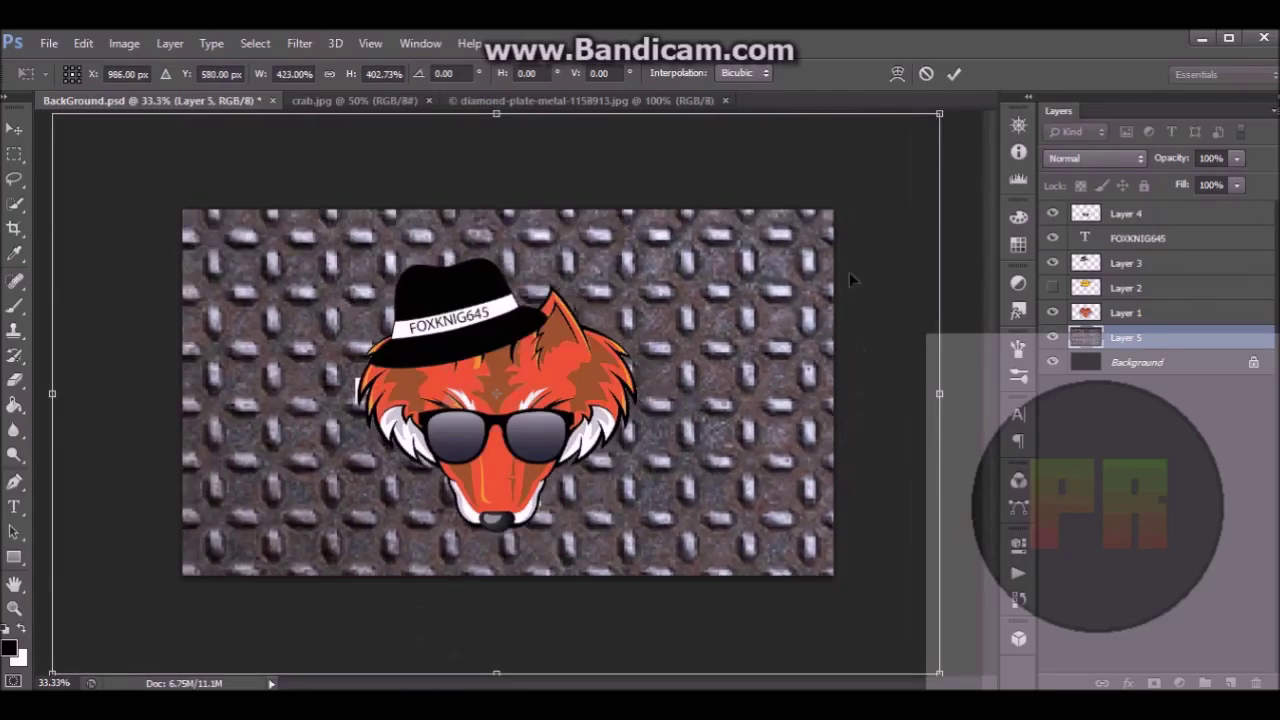
{"action": "left_click_drag", "start_coordinate": [940, 116], "coordinate": [855, 198]}
Try different blend modes on the metal texture layer.
{"action": "left_click", "coordinate": [1095, 158]}
{"action": "left_click", "coordinate": [1100, 196]}
{"action": "scroll", "coordinate": [1100, 198], "scroll_direction": "down", "scroll_amount": 14}
{"action": "scroll", "coordinate": [1100, 198], "scroll_direction": "up", "scroll_amount": 15}
Convert the locked background into a regular layer named BackGround.
{"action": "left_click", "coordinate": [1140, 362]}
{"action": "key", "text": "Return"}
{"action": "double_click", "coordinate": [1157, 370]}
{"action": "type", "text": "BackGround"}
{"action": "key", "text": "Return"}
Try placing the metal texture below the BackGround layer and cycling the BackGround layer's blend modes.
{"action": "left_click_drag", "start_coordinate": [1150, 343], "coordinate": [1152, 408]}
{"action": "left_click", "coordinate": [1140, 338]}
{"action": "scroll", "coordinate": [1109, 158], "scroll_direction": "down", "scroll_amount": 7}
{"action": "scroll", "coordinate": [1109, 158], "scroll_direction": "down", "scroll_amount": 12}
{"action": "scroll", "coordinate": [1109, 158], "scroll_direction": "up", "scroll_amount": 19}
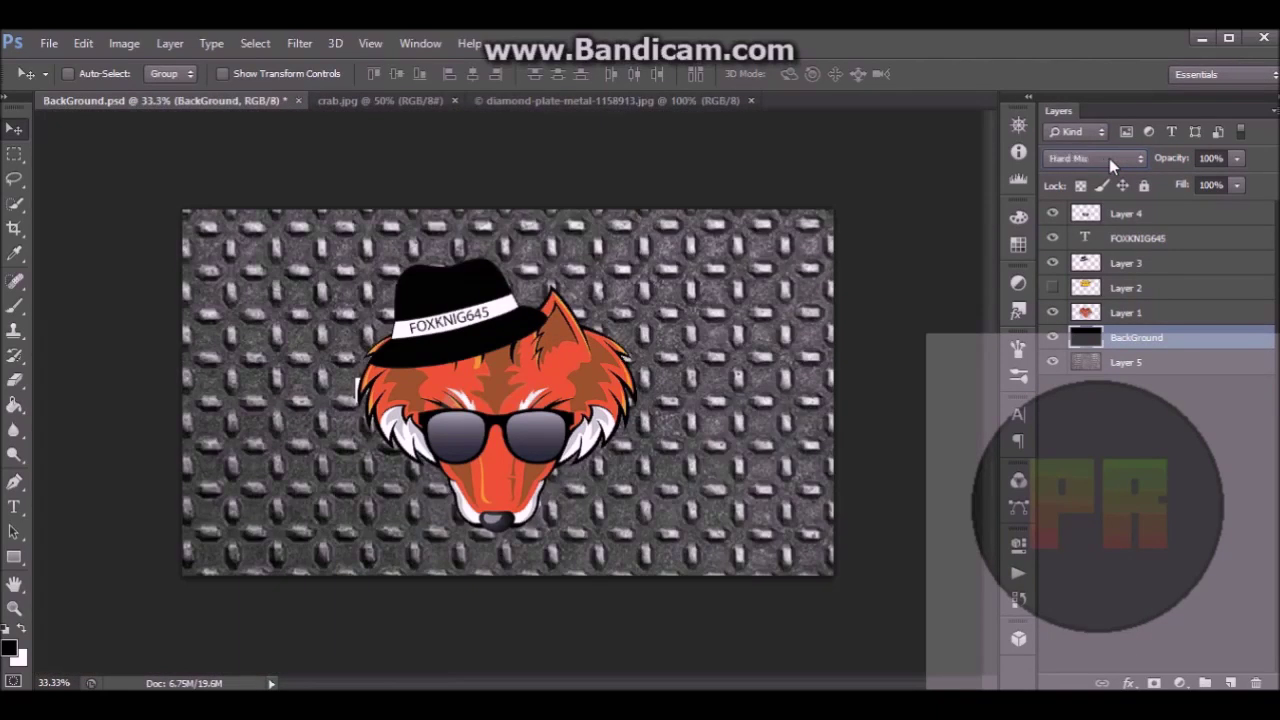
Move the BackGround layer below the metal texture and set the texture's blend mode to Linear Light.
{"action": "left_click_drag", "start_coordinate": [1150, 343], "coordinate": [1153, 400]}
{"action": "left_click", "coordinate": [1140, 337]}
{"action": "scroll", "coordinate": [1146, 163], "scroll_direction": "down", "scroll_amount": 17}
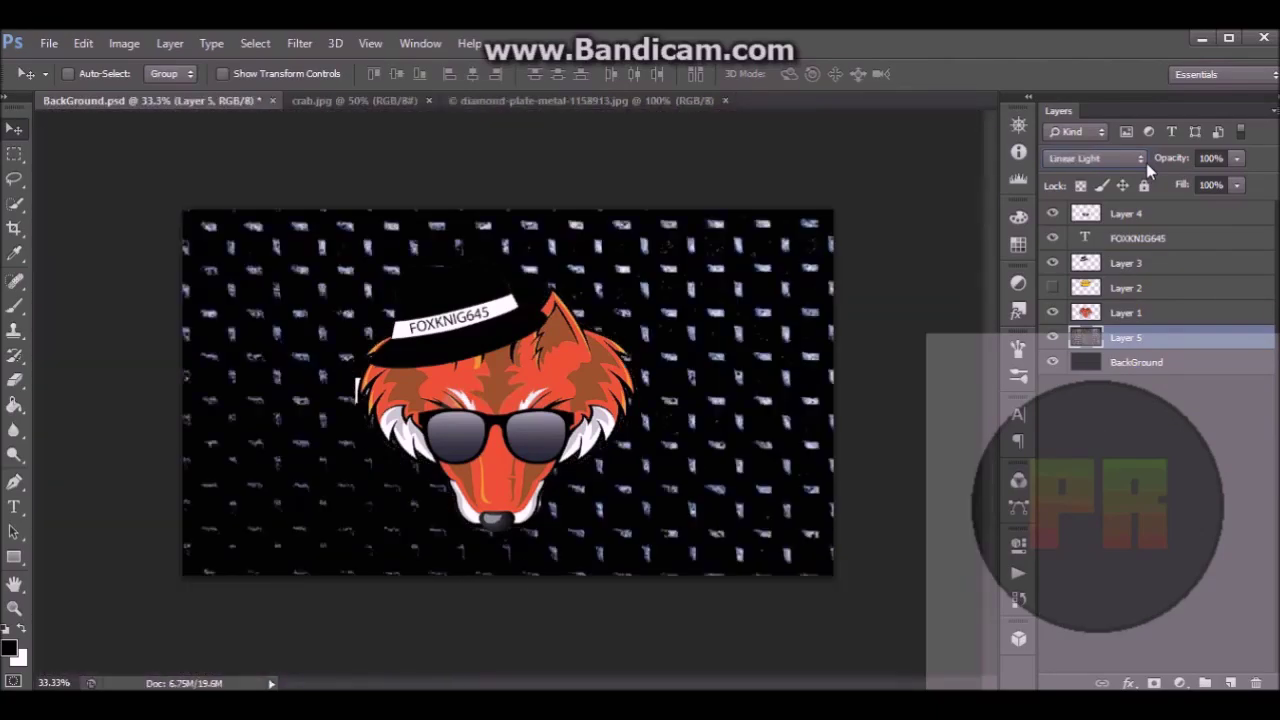
Erase the leftover white patch beside the fox head's edge on Layer 1.
{"action": "left_click", "coordinate": [1080, 308]}
{"action": "left_click", "coordinate": [14, 608]}
{"action": "left_click", "coordinate": [353, 388]}
{"action": "left_click", "coordinate": [353, 388]}
{"action": "left_click", "coordinate": [353, 388]}
{"action": "left_click", "coordinate": [353, 388]}
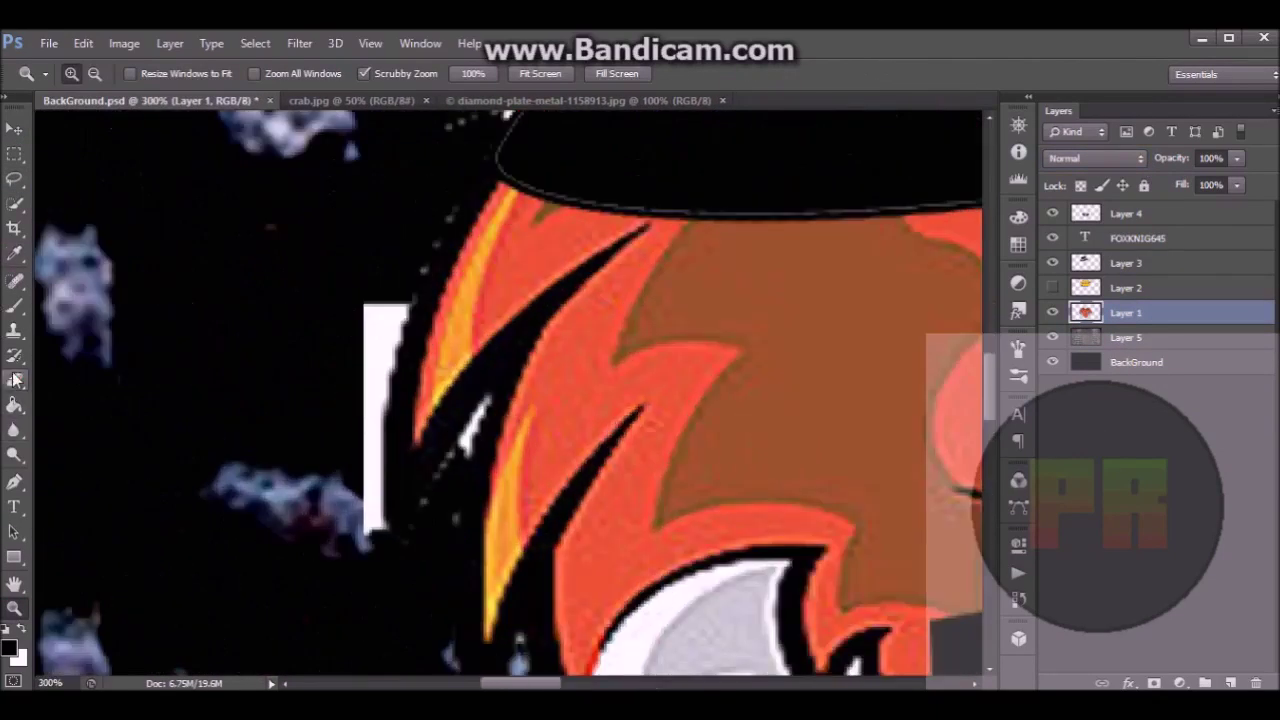
{"action": "left_click", "coordinate": [14, 382]}
{"action": "left_click_drag", "start_coordinate": [370, 328], "coordinate": [382, 317]}
{"action": "left_click", "coordinate": [14, 608]}
{"action": "double_click", "coordinate": [227, 429], "text": "alt"}
{"action": "triple_click", "coordinate": [227, 429], "text": "alt"}
Bring the nebula from crab.jpg into BackGround.psd beneath the fox head layer and duplicate the nebula layer.
{"action": "left_click", "coordinate": [318, 103]}
{"action": "left_click", "coordinate": [455, 340]}
{"action": "left_click", "coordinate": [14, 128]}
{"action": "left_click_drag", "start_coordinate": [430, 330], "coordinate": [340, 410]}
{"action": "key", "text": "ctrl+bracketleft"}
{"action": "right_click", "coordinate": [1125, 337]}
{"action": "left_click", "coordinate": [814, 151]}
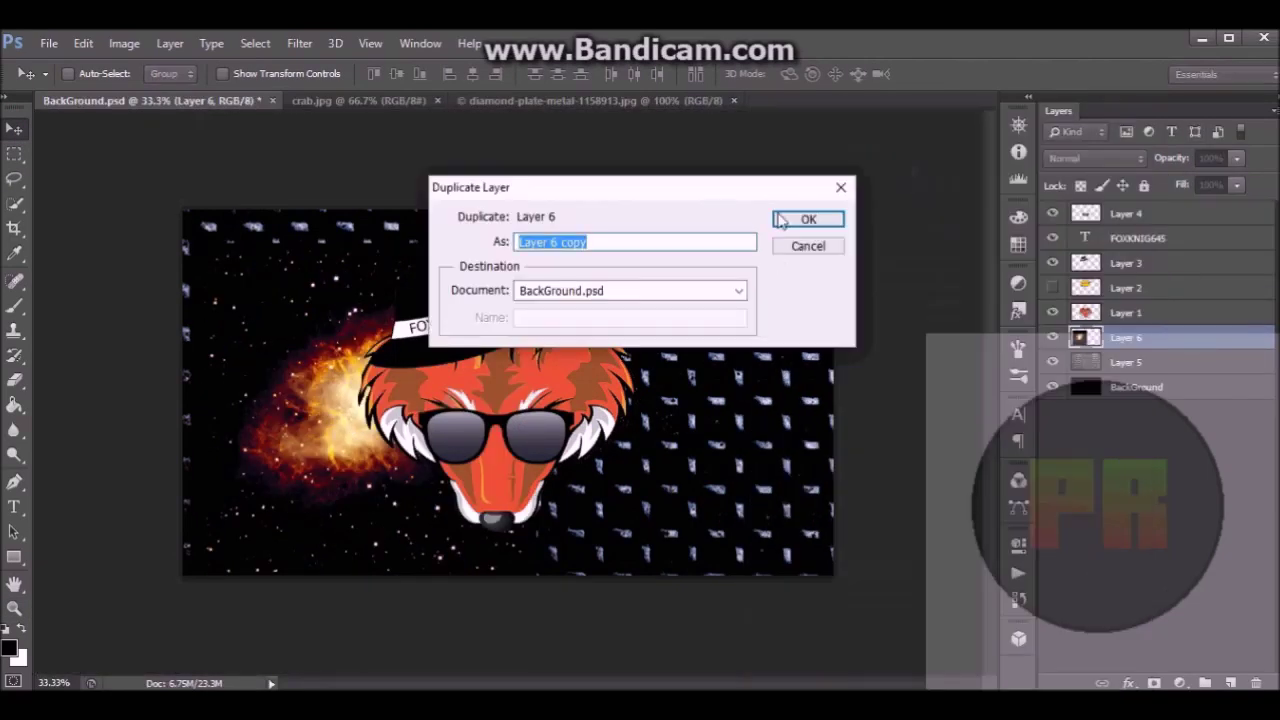
{"action": "left_click", "coordinate": [808, 217]}
Try several blend modes on the nebula copy, settling on Lighter Color for both nebula layers.
{"action": "scroll", "coordinate": [1144, 160], "scroll_direction": "down", "scroll_amount": 19}
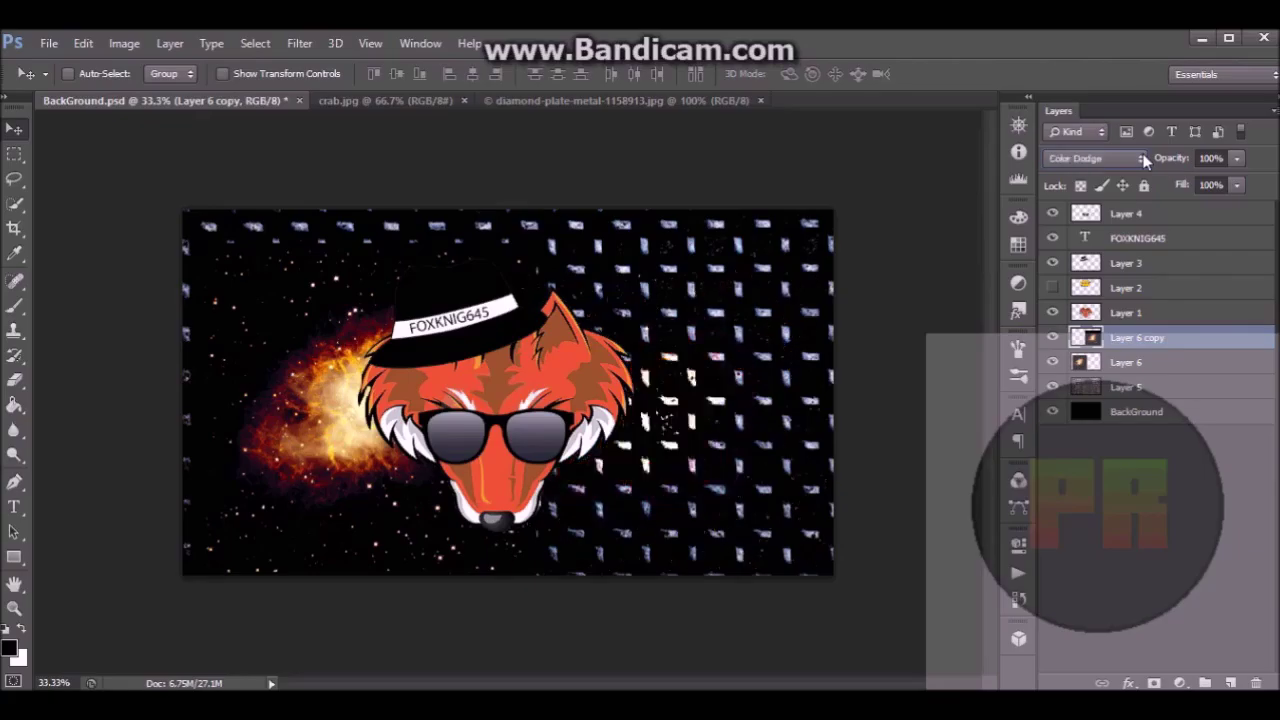
{"action": "scroll", "coordinate": [1145, 160], "scroll_direction": "up", "scroll_amount": 9}
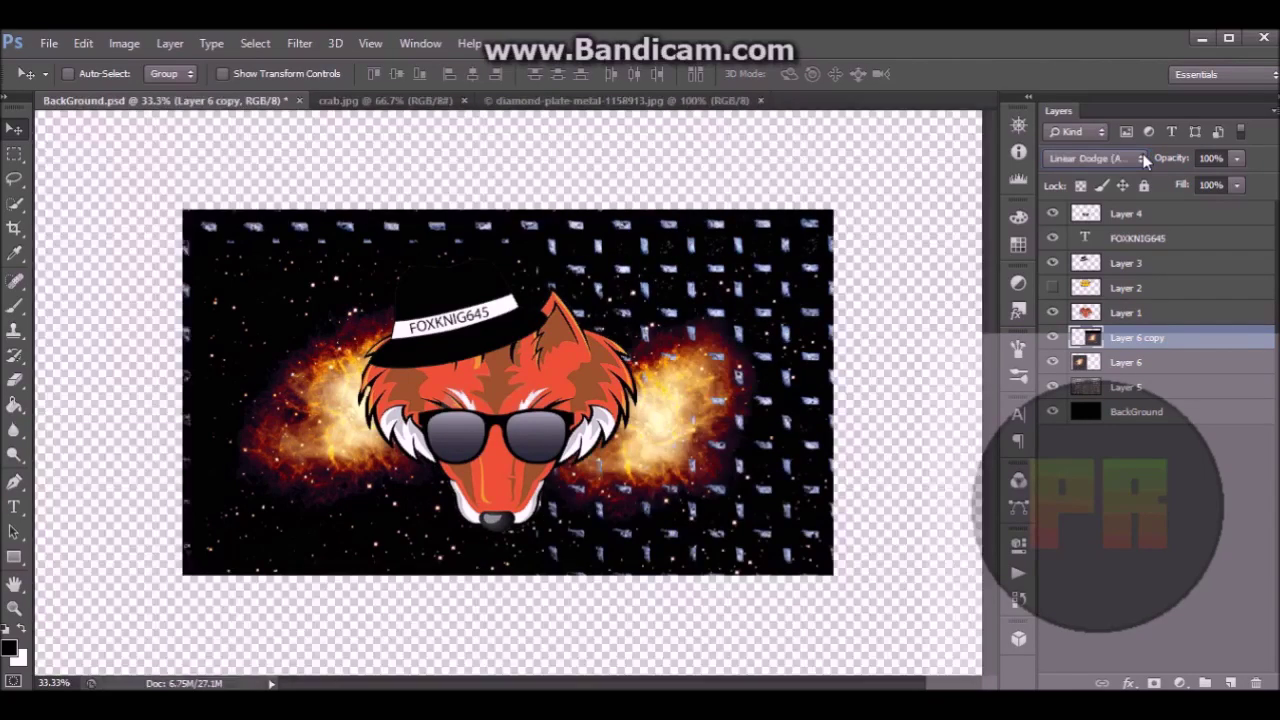
{"action": "scroll", "coordinate": [1145, 160], "scroll_direction": "down", "scroll_amount": 1}
{"action": "left_click", "coordinate": [1160, 368]}
{"action": "left_click", "coordinate": [1122, 159]}
{"action": "left_click", "coordinate": [1120, 376]}
Move both nebulas closer to the fox head, and rotate the right one so it sits behind the lower cheek.
{"action": "left_click_drag", "start_coordinate": [350, 446], "coordinate": [392, 447]}
{"action": "left_click_drag", "start_coordinate": [679, 405], "coordinate": [660, 405]}
{"action": "left_click", "coordinate": [1138, 338]}
{"action": "left_click_drag", "start_coordinate": [676, 406], "coordinate": [643, 412]}
{"action": "key", "text": "ctrl+t"}
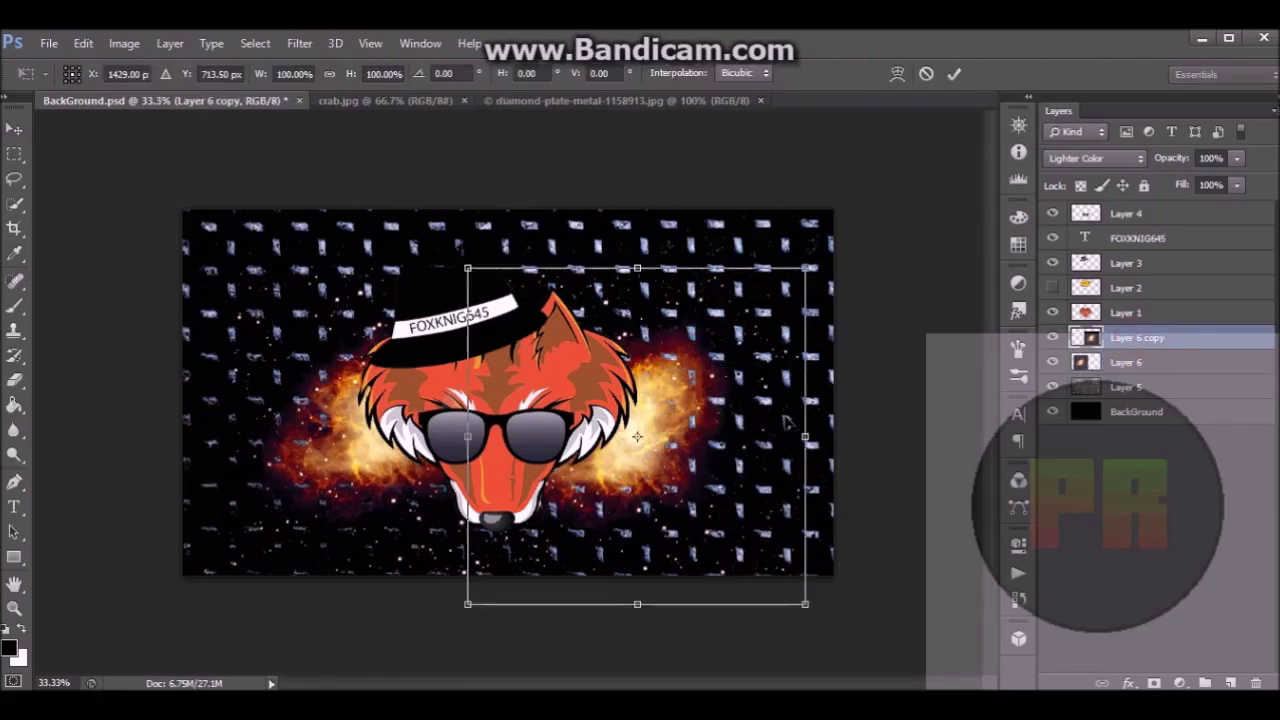
{"action": "left_click_drag", "start_coordinate": [850, 420], "coordinate": [843, 497]}
{"action": "left_click_drag", "start_coordinate": [650, 430], "coordinate": [589, 456]}
{"action": "left_click", "coordinate": [14, 129]}
{"action": "key", "text": "Return"}
Rotate the left nebula layer and shift it inward behind the fox's lower cheek.
{"action": "left_click", "coordinate": [1130, 363]}
{"action": "key", "text": "ctrl+t"}
{"action": "left_click_drag", "start_coordinate": [248, 244], "coordinate": [236, 260]}
{"action": "left_click_drag", "start_coordinate": [360, 440], "coordinate": [396, 450]}
{"action": "left_click", "coordinate": [14, 129]}
{"action": "key", "text": "Return"}
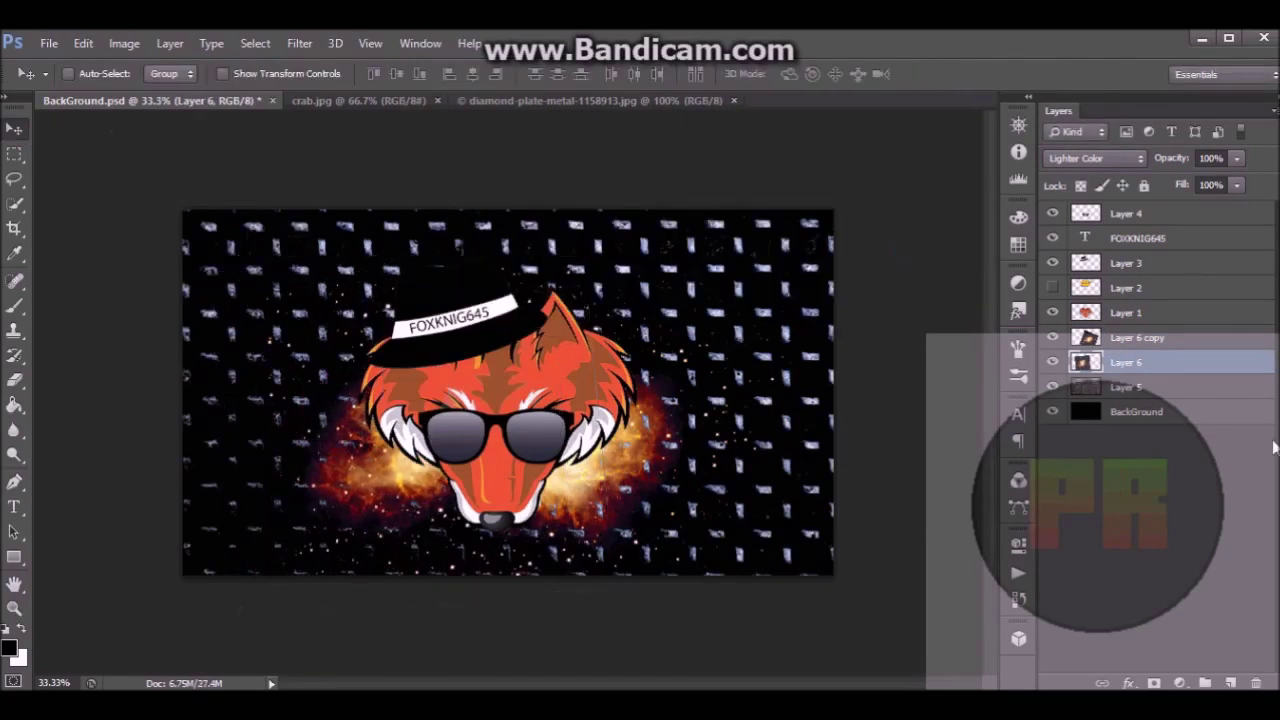
Duplicate the nebula copy twice and position the copies behind the hat and beside the fox's ear.
{"action": "key", "text": "p"}
{"action": "right_click", "coordinate": [1133, 338]}
{"action": "left_click", "coordinate": [828, 178]}
{"action": "left_click", "coordinate": [805, 219]}
{"action": "right_click", "coordinate": [1157, 335]}
{"action": "left_click", "coordinate": [838, 175]}
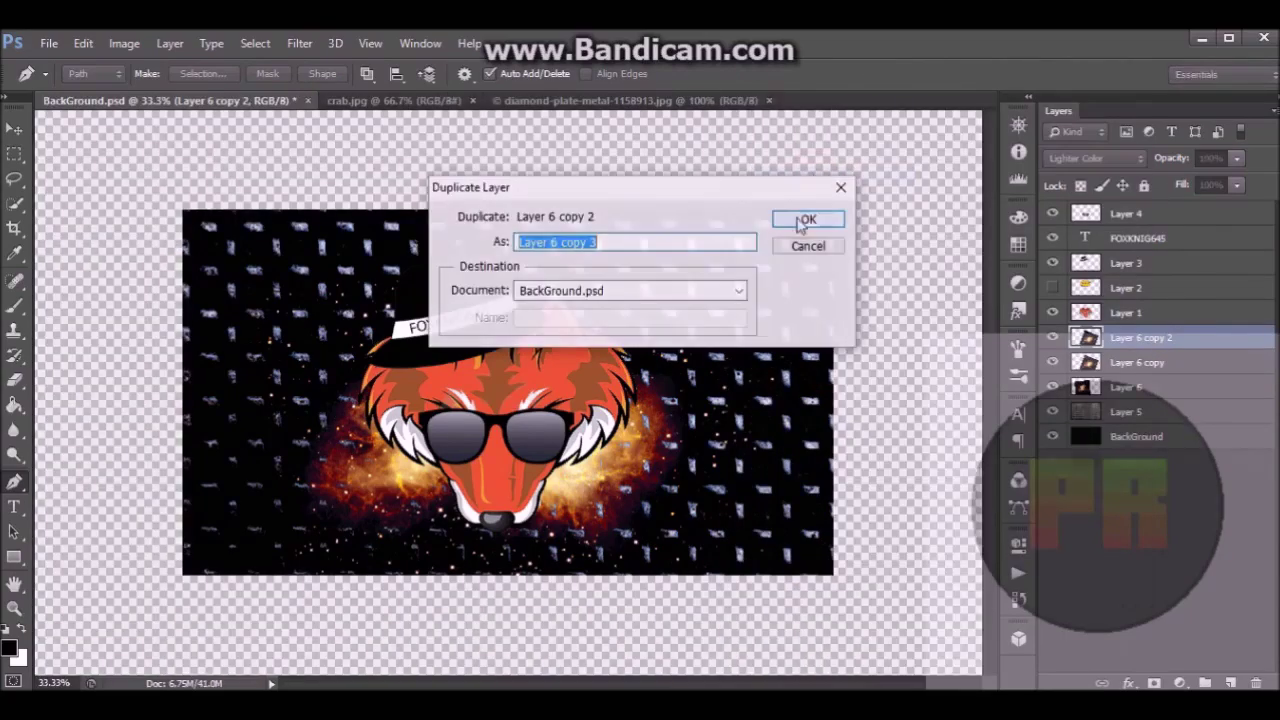
{"action": "left_click", "coordinate": [804, 221]}
{"action": "left_click", "coordinate": [14, 129]}
{"action": "left_click_drag", "start_coordinate": [626, 463], "coordinate": [457, 331]}
{"action": "left_click", "coordinate": [1140, 363]}
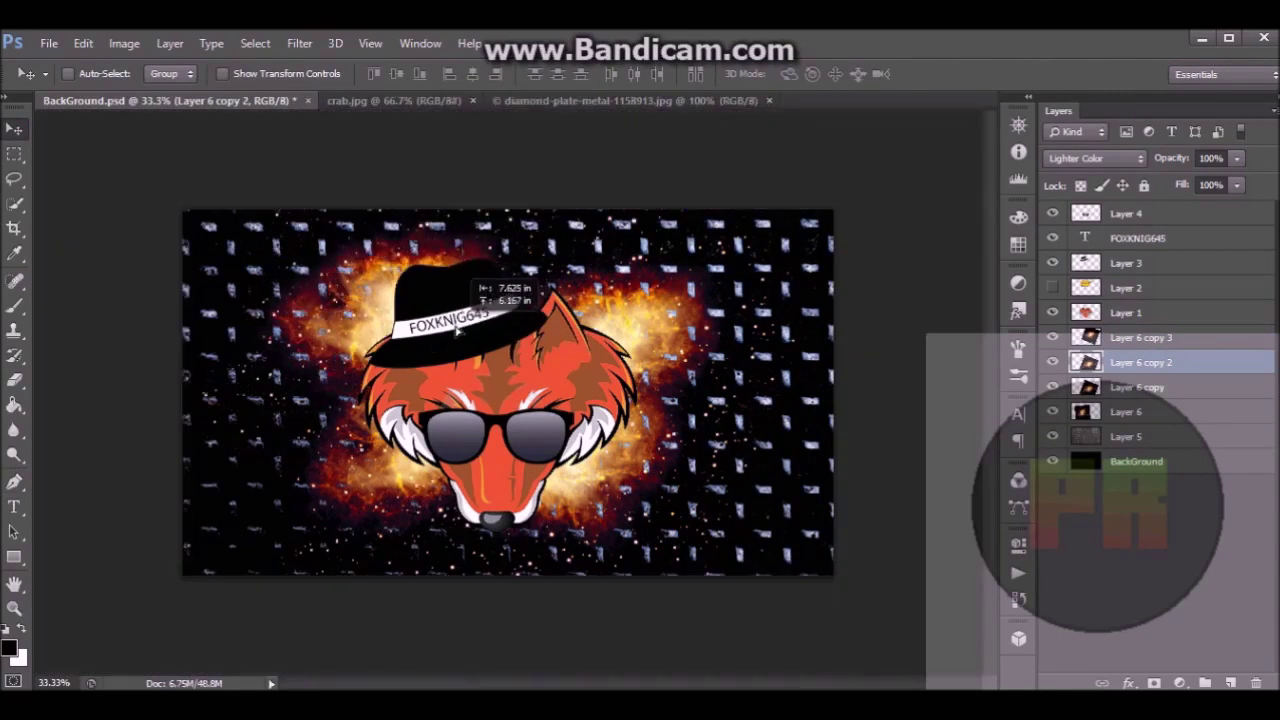
Add two more nebula copies, one above the fox's ear and one behind its chin.
{"action": "right_click", "coordinate": [1145, 337]}
{"action": "left_click", "coordinate": [826, 178]}
{"action": "left_click", "coordinate": [792, 219]}
{"action": "left_click_drag", "start_coordinate": [666, 300], "coordinate": [601, 260]}
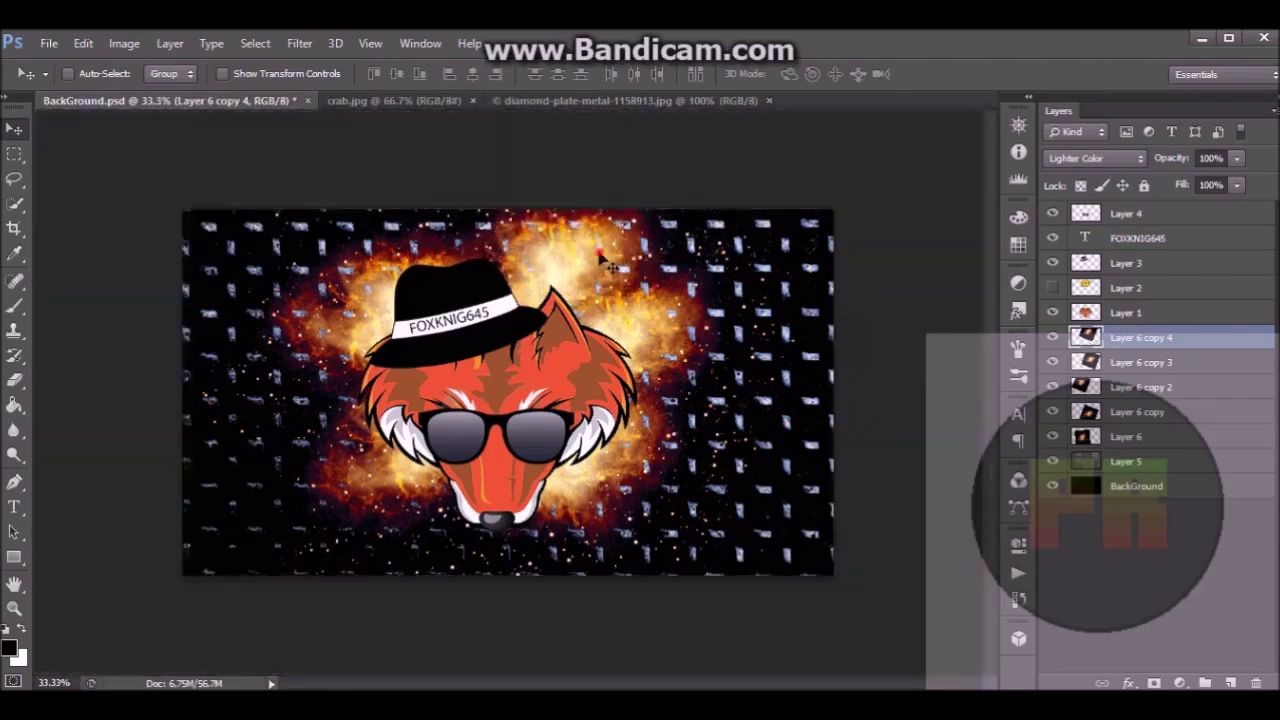
{"action": "right_click", "coordinate": [1150, 338]}
{"action": "left_click", "coordinate": [830, 178]}
{"action": "left_click", "coordinate": [808, 219]}
{"action": "left_click_drag", "start_coordinate": [800, 226], "coordinate": [765, 455]}
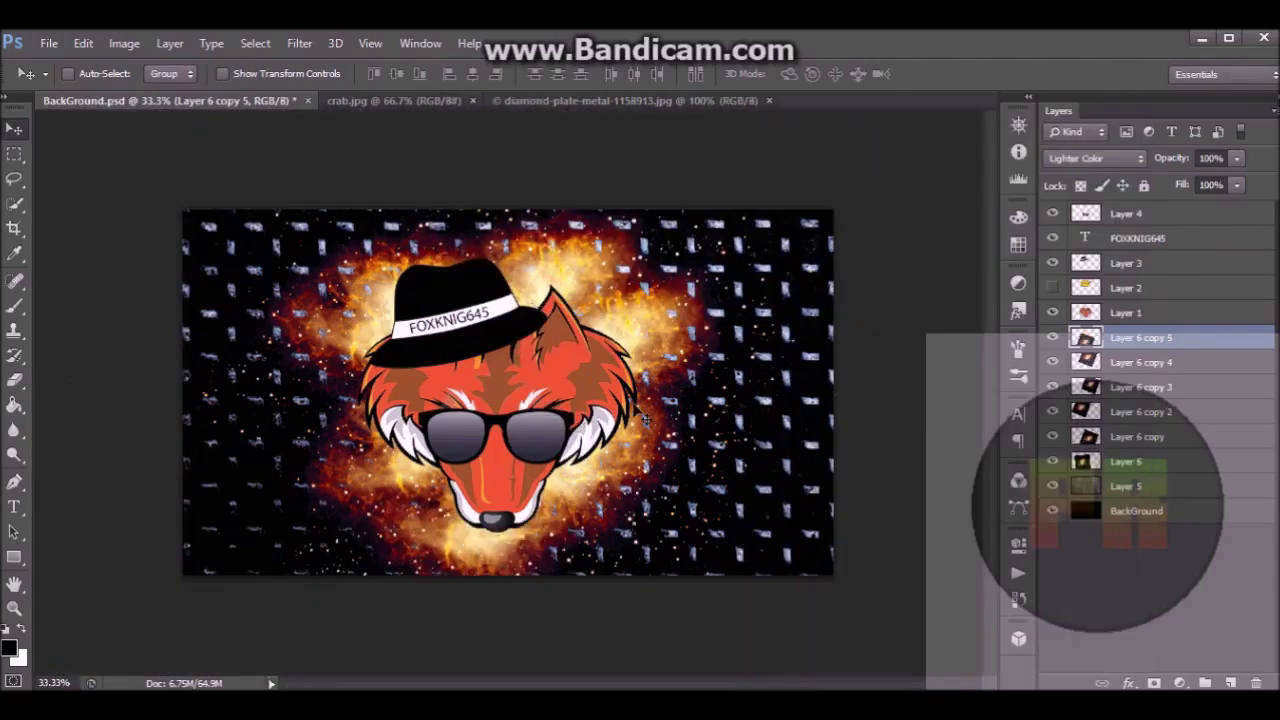
Group all the nebula layers as FIRE, make every layer in it visible and collapse the group.
{"action": "left_click", "coordinate": [14, 382]}
{"action": "left_click", "coordinate": [90, 75]}
{"action": "key", "text": "Escape"}
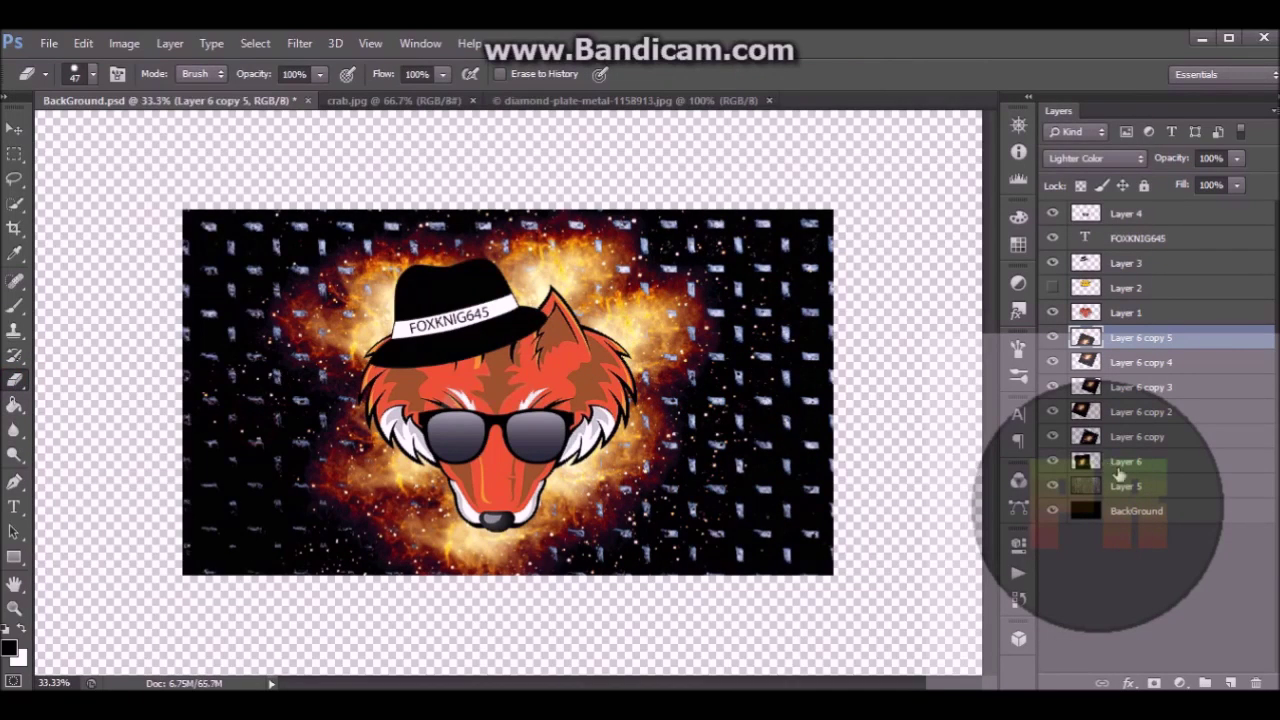
{"action": "left_click", "coordinate": [1125, 462], "text": "shift"}
{"action": "right_click", "coordinate": [1125, 470]}
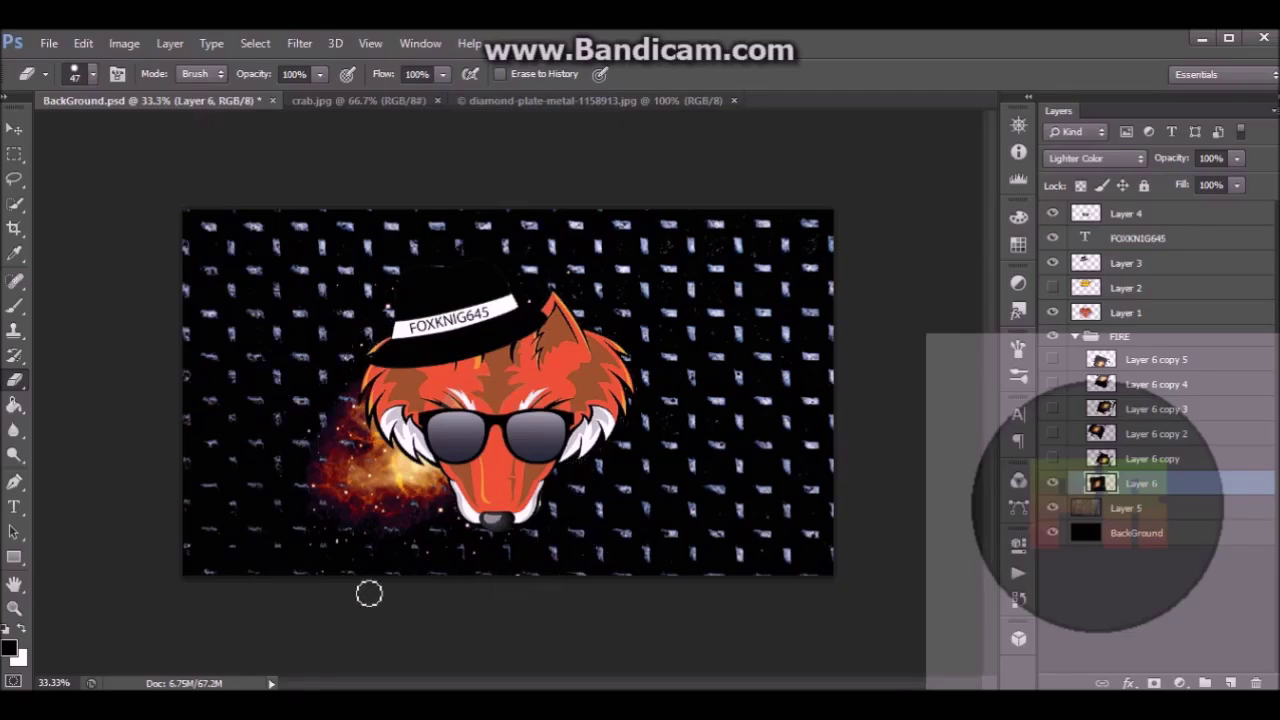
{"action": "left_click_drag", "start_coordinate": [1050, 441], "coordinate": [1054, 370]}
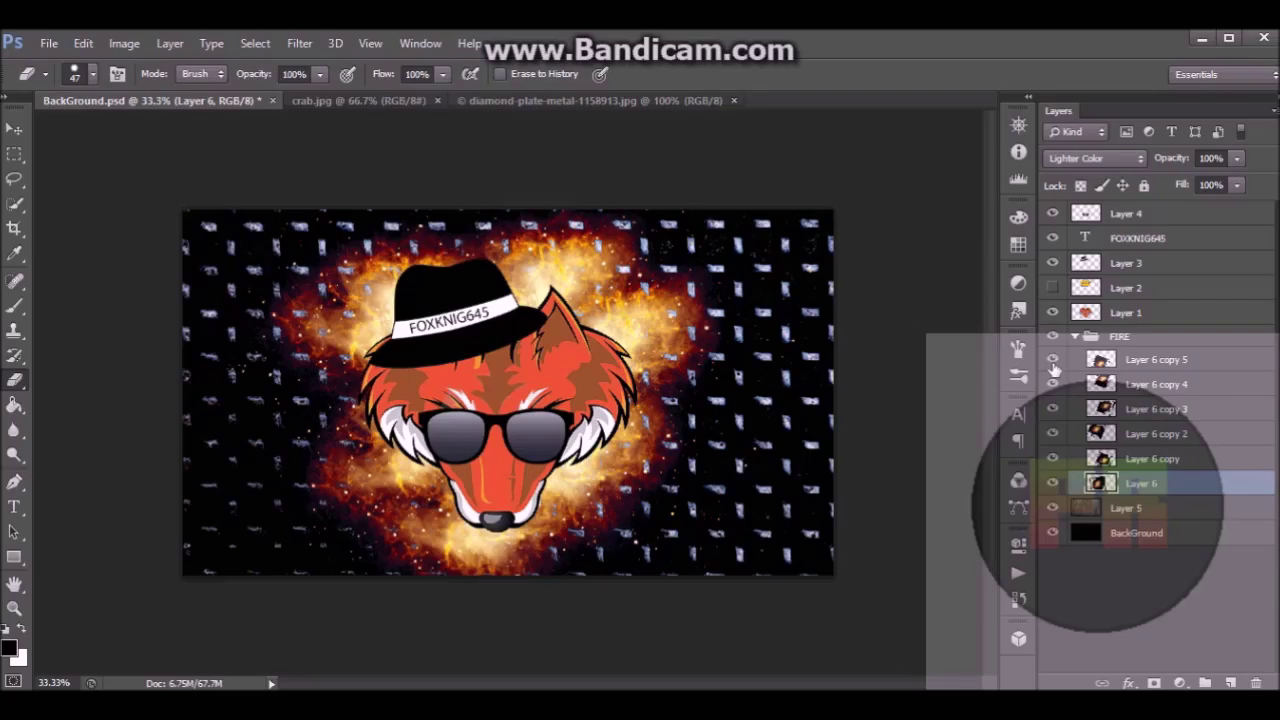
{"action": "left_click", "coordinate": [1076, 338]}
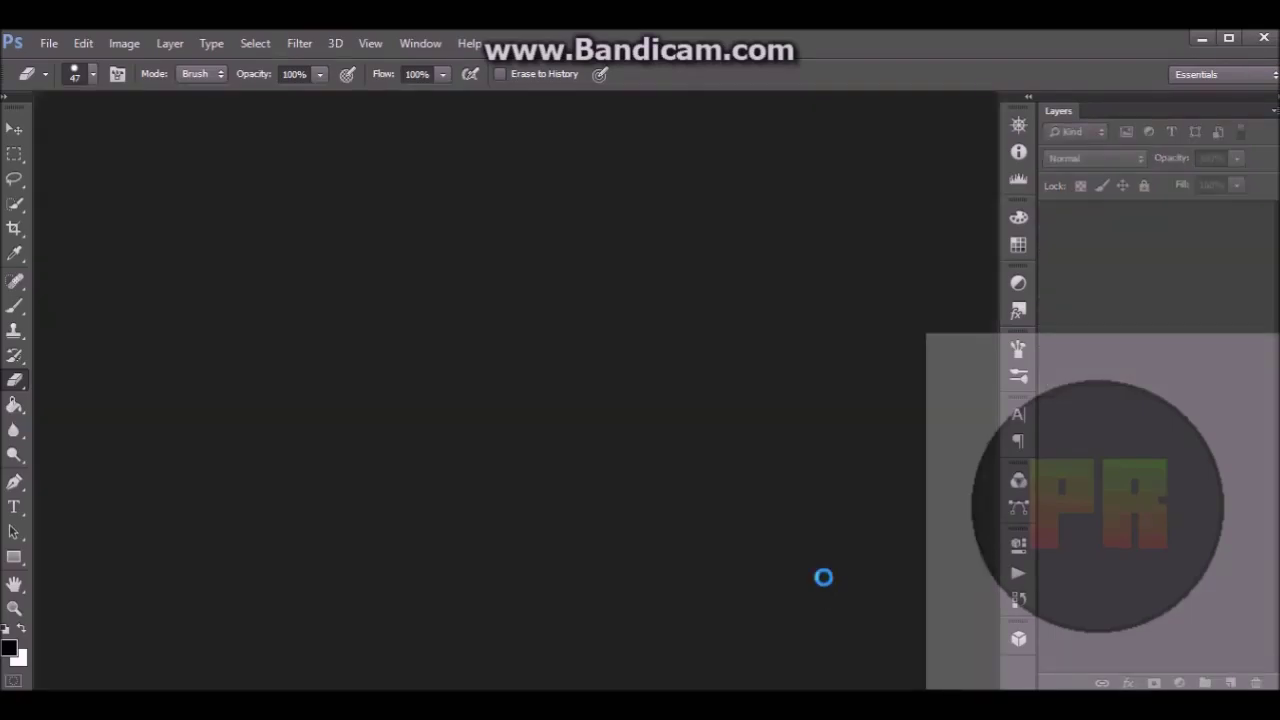
Create a new document with the default settings and open cartoon-crown1.jpg.
{"action": "key", "text": "ctrl+n"}
{"action": "key", "text": "Return"}
{"action": "key", "text": "ctrl+o"}
{"action": "double_click", "coordinate": [621, 215]}
Open the crab.jpg nebula and diamond-plate-metal-1158913.jpg texture images.
{"action": "left_click", "coordinate": [47, 44]}
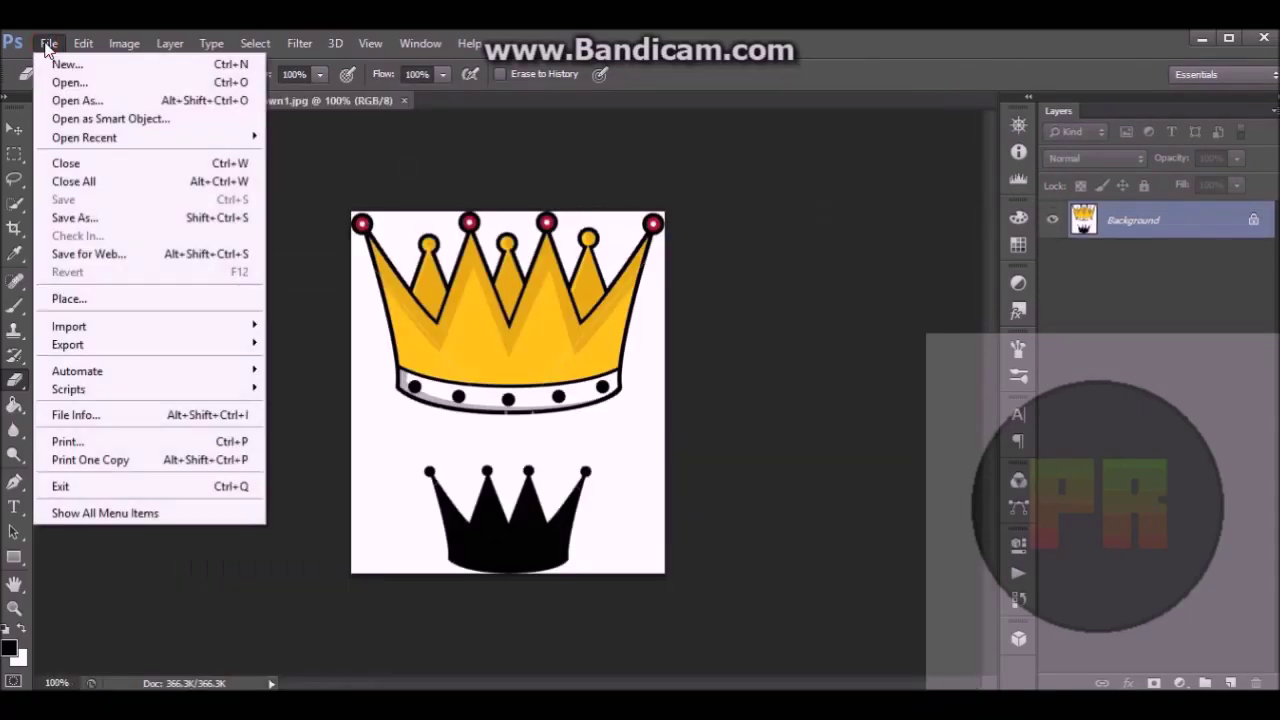
{"action": "left_click", "coordinate": [69, 83]}
{"action": "left_click", "coordinate": [585, 137]}
{"action": "left_click", "coordinate": [540, 285]}
{"action": "double_click", "coordinate": [536, 275]}
{"action": "left_click", "coordinate": [738, 135]}
{"action": "left_click", "coordinate": [523, 357]}
{"action": "left_click", "coordinate": [611, 380], "text": "ctrl"}
{"action": "left_click", "coordinate": [857, 599]}
Fill the Untitled-1 background with black.
{"action": "left_click", "coordinate": [143, 103]}
{"action": "left_click", "coordinate": [15, 405]}
{"action": "left_click", "coordinate": [420, 340]}
Bring the diamond-plate metal texture into Untitled-1 and scale it to cover the whole canvas.
{"action": "left_click", "coordinate": [642, 103]}
{"action": "left_click", "coordinate": [15, 129]}
{"action": "mouse_move", "coordinate": [455, 335]}
{"action": "left_mouse_down"}
{"action": "mouse_move", "coordinate": [183, 103]}
{"action": "mouse_move", "coordinate": [452, 346]}
{"action": "left_mouse_up"}
{"action": "left_click_drag", "start_coordinate": [452, 346], "coordinate": [484, 376]}
{"action": "key", "text": "ctrl+t"}
{"action": "left_click_drag", "start_coordinate": [397, 323], "coordinate": [169, 240]}
{"action": "left_click", "coordinate": [15, 129]}
{"action": "key", "text": "Return"}
Set the metal texture layer's blend mode to Linear Light.
{"action": "left_click", "coordinate": [1144, 160]}
{"action": "scroll", "coordinate": [1144, 160], "scroll_direction": "down", "scroll_amount": 7}
{"action": "scroll", "coordinate": [1144, 158], "scroll_direction": "down", "scroll_amount": 9}
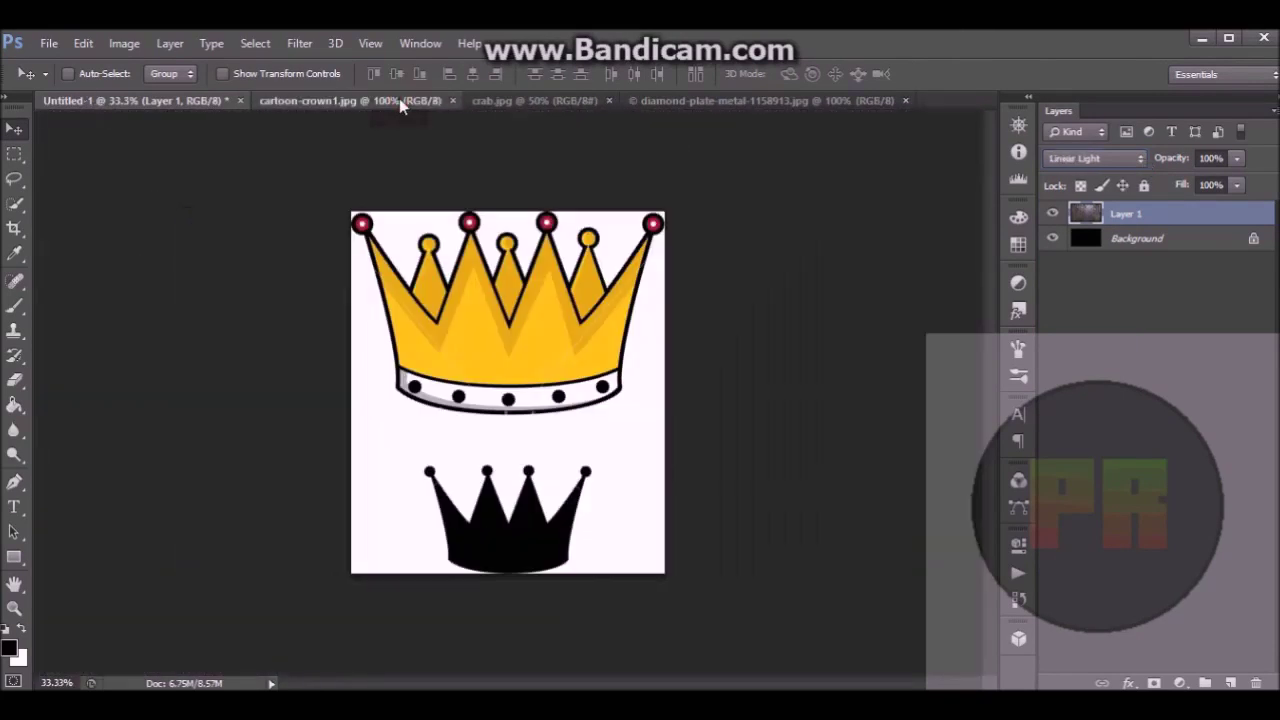
Select the yellow crown in cartoon-crown1.jpg with the Quick Selection tool, including its white band.
{"action": "left_click", "coordinate": [399, 98]}
{"action": "key", "text": "w"}
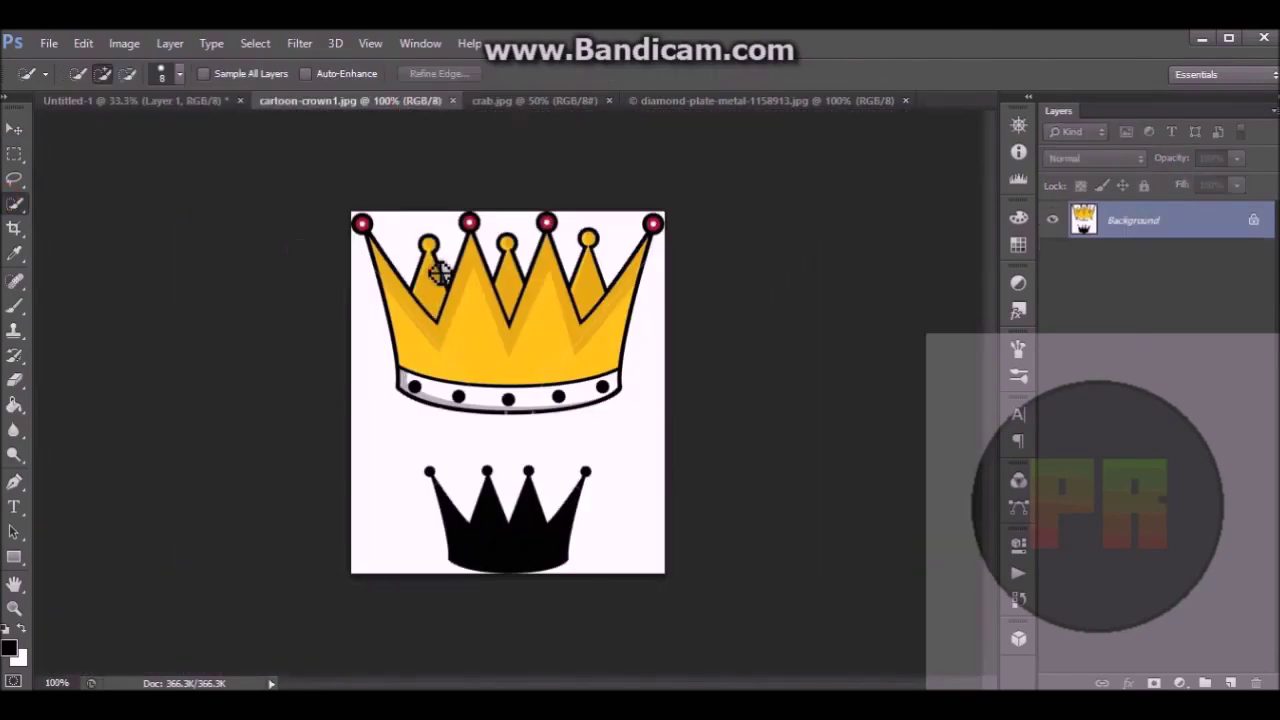
{"action": "mouse_move", "coordinate": [454, 302]}
{"action": "left_mouse_down"}
{"action": "mouse_move", "coordinate": [420, 391]}
{"action": "mouse_move", "coordinate": [487, 405]}
{"action": "left_mouse_up"}
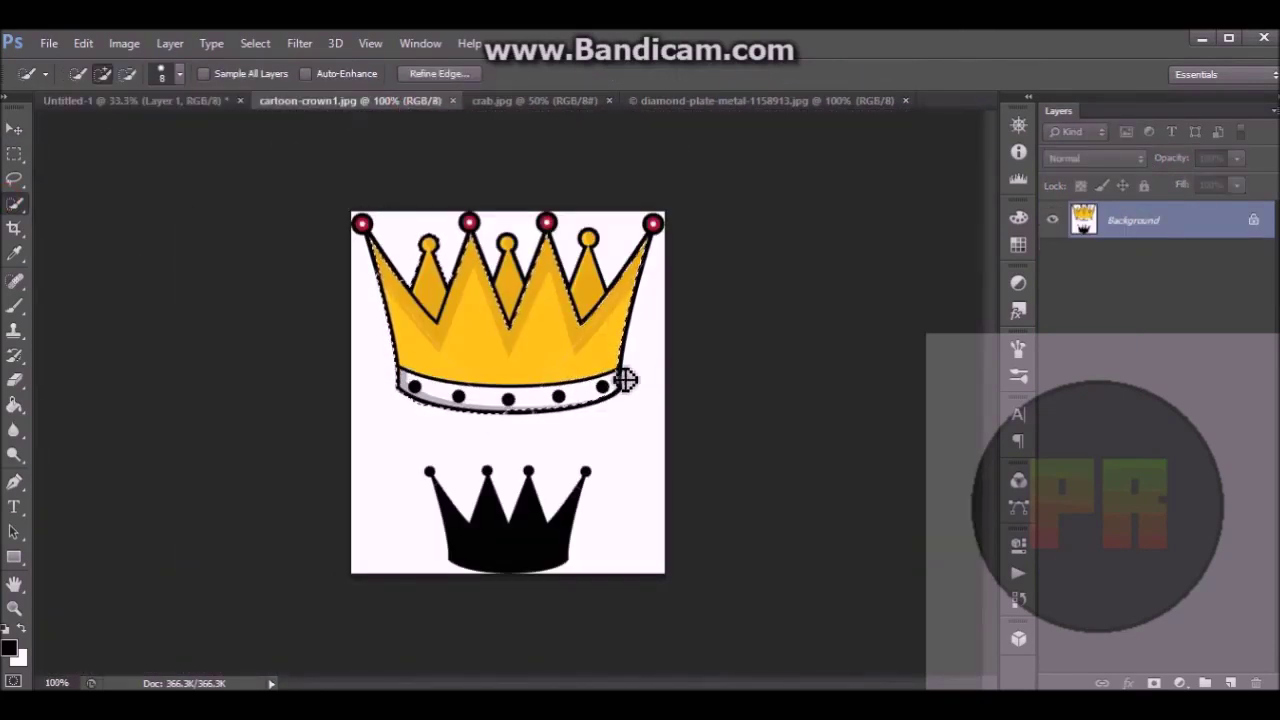
{"action": "left_click_drag", "start_coordinate": [620, 388], "coordinate": [517, 406]}
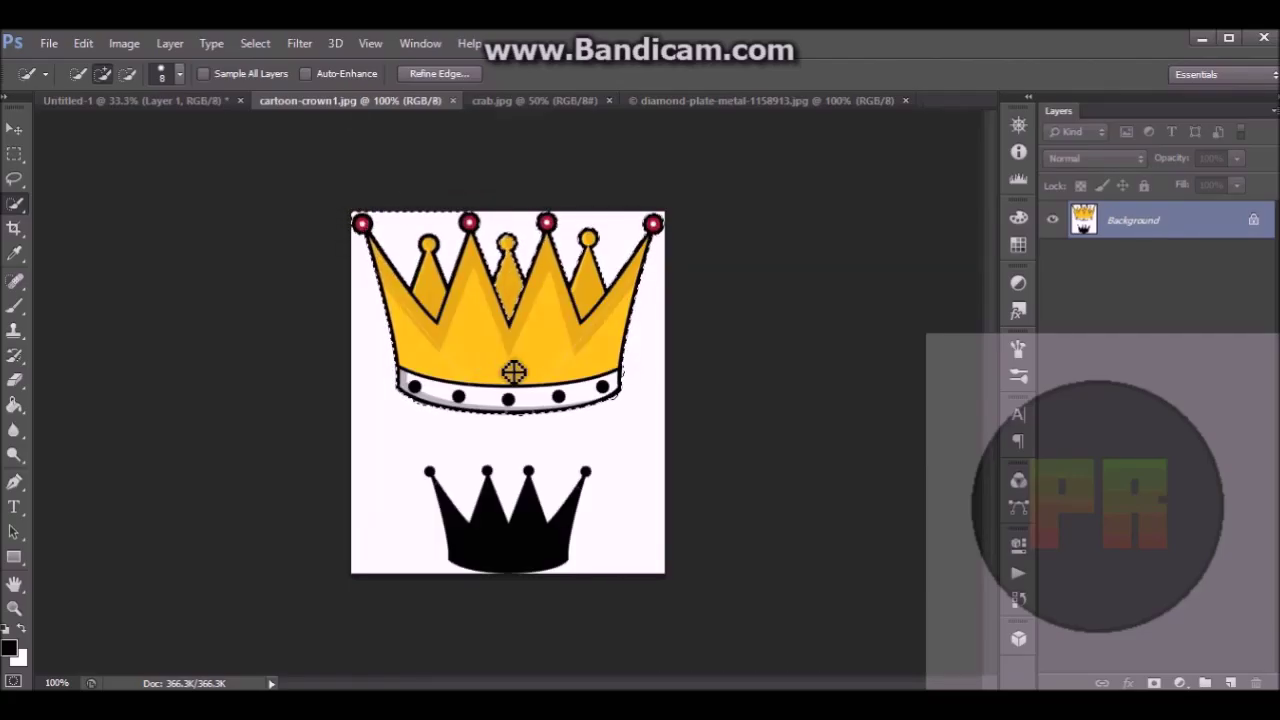
Bring the selected crown into Untitled-1 and scale it to about 388% width and 533% height to fill the canvas height.
{"action": "key", "text": "v"}
{"action": "left_click_drag", "start_coordinate": [550, 267], "coordinate": [482, 437]}
{"action": "key", "text": "ctrl+t"}
{"action": "left_click_drag", "start_coordinate": [446, 359], "coordinate": [292, 257]}
{"action": "left_click_drag", "start_coordinate": [495, 258], "coordinate": [495, 210]}
{"action": "left_click_drag", "start_coordinate": [495, 524], "coordinate": [496, 577]}
{"action": "left_click", "coordinate": [14, 129]}
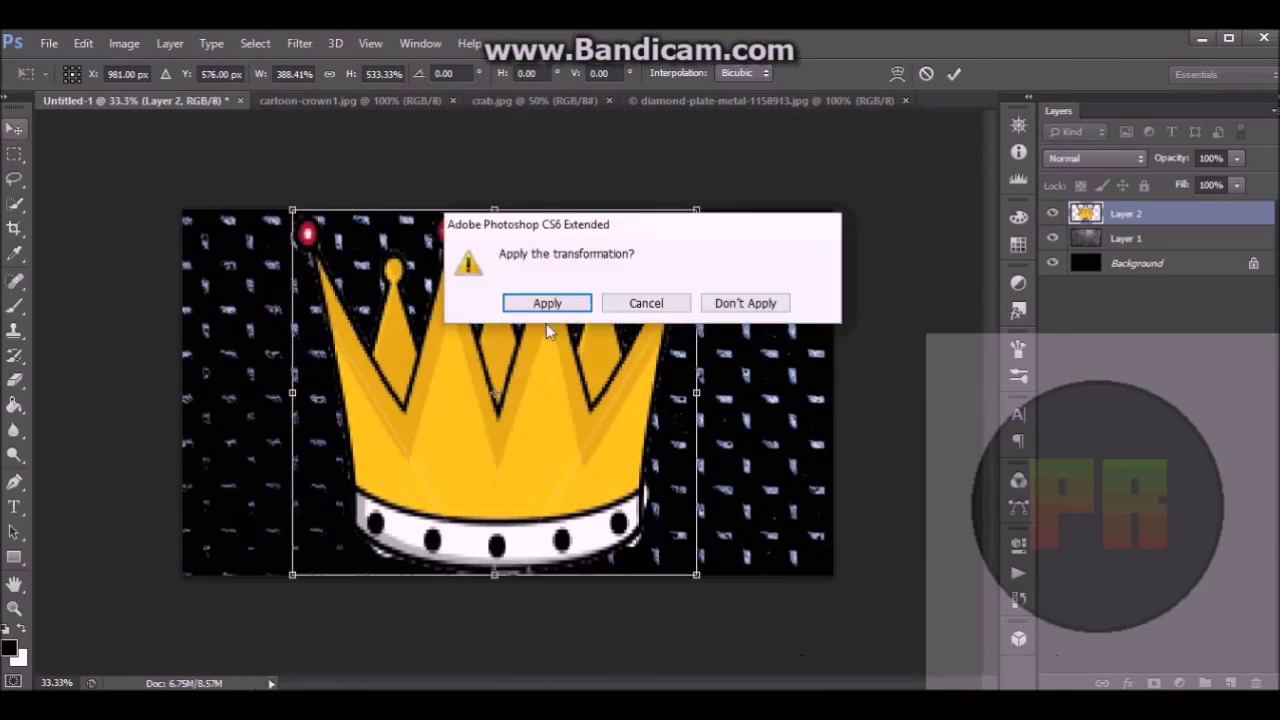
{"action": "key", "text": "Return"}
Erase the leftover white fringe around the crown's lower band with a 25 px eraser.
{"action": "key", "text": "z"}
{"action": "left_click", "coordinate": [500, 565]}
{"action": "key", "text": "e"}
{"action": "left_click", "coordinate": [18, 590]}
{"action": "left_click", "coordinate": [18, 380]}
{"action": "left_click", "coordinate": [93, 75]}
{"action": "left_click_drag", "start_coordinate": [54, 135], "coordinate": [46, 135]}
{"action": "left_click_drag", "start_coordinate": [482, 590], "coordinate": [606, 587]}
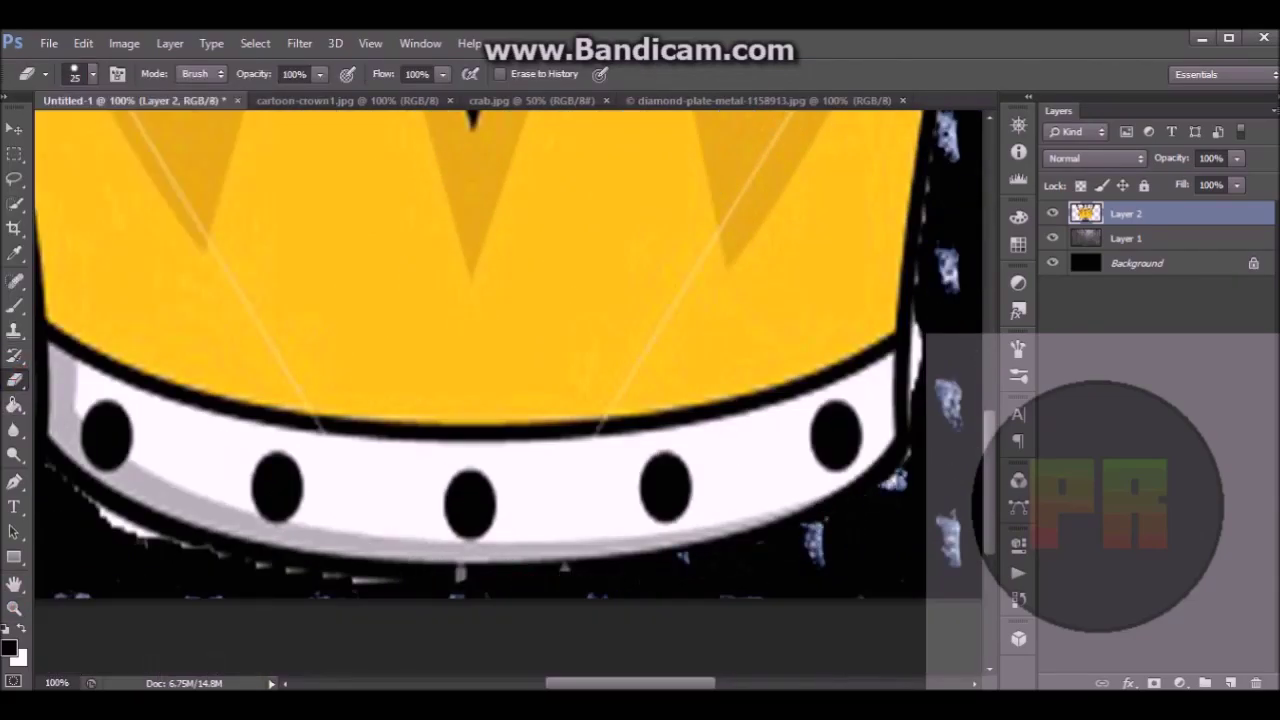
{"action": "left_click", "coordinate": [15, 609]}
{"action": "left_click", "coordinate": [340, 567], "text": "alt"}
{"action": "left_click", "coordinate": [340, 567], "text": "alt"}
{"action": "left_click", "coordinate": [340, 567], "text": "alt"}
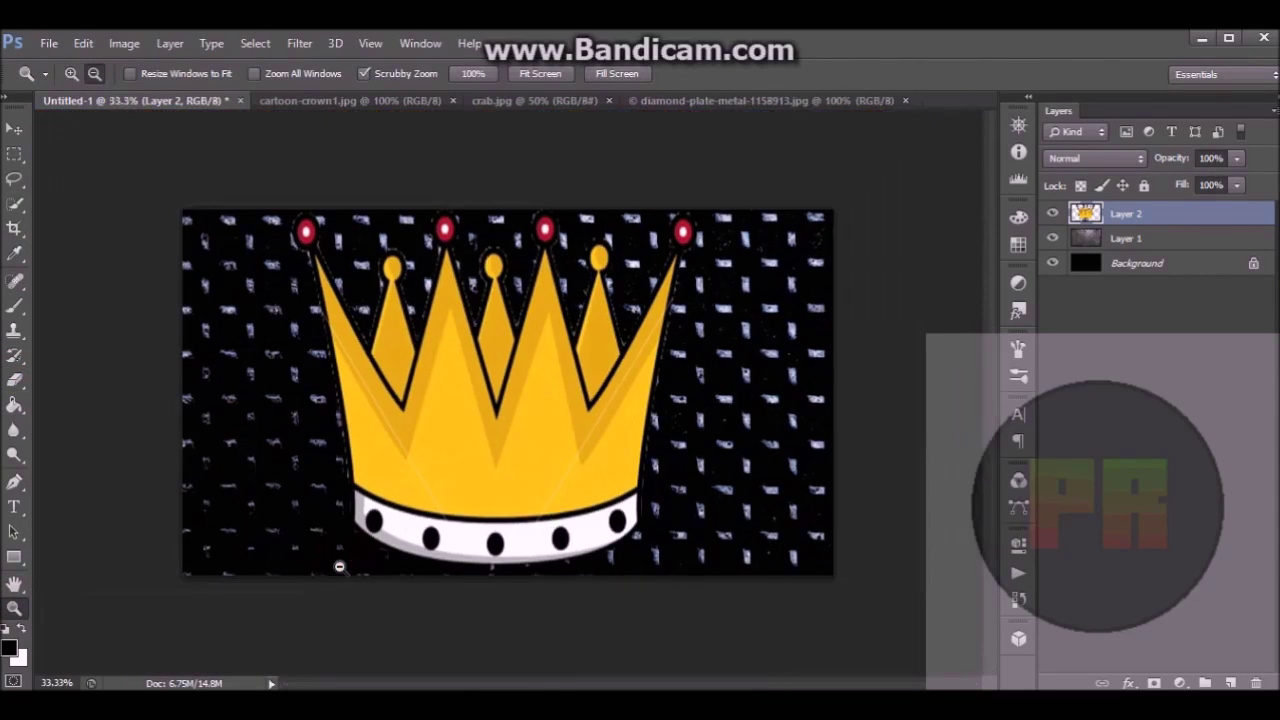
Shift the crown slightly right to center it on the canvas and close cartoon-crown1.jpg.
{"action": "left_click", "coordinate": [15, 132]}
{"action": "left_click_drag", "start_coordinate": [449, 428], "coordinate": [463, 428]}
{"action": "left_click", "coordinate": [1053, 239]}
{"action": "left_click", "coordinate": [1053, 239]}
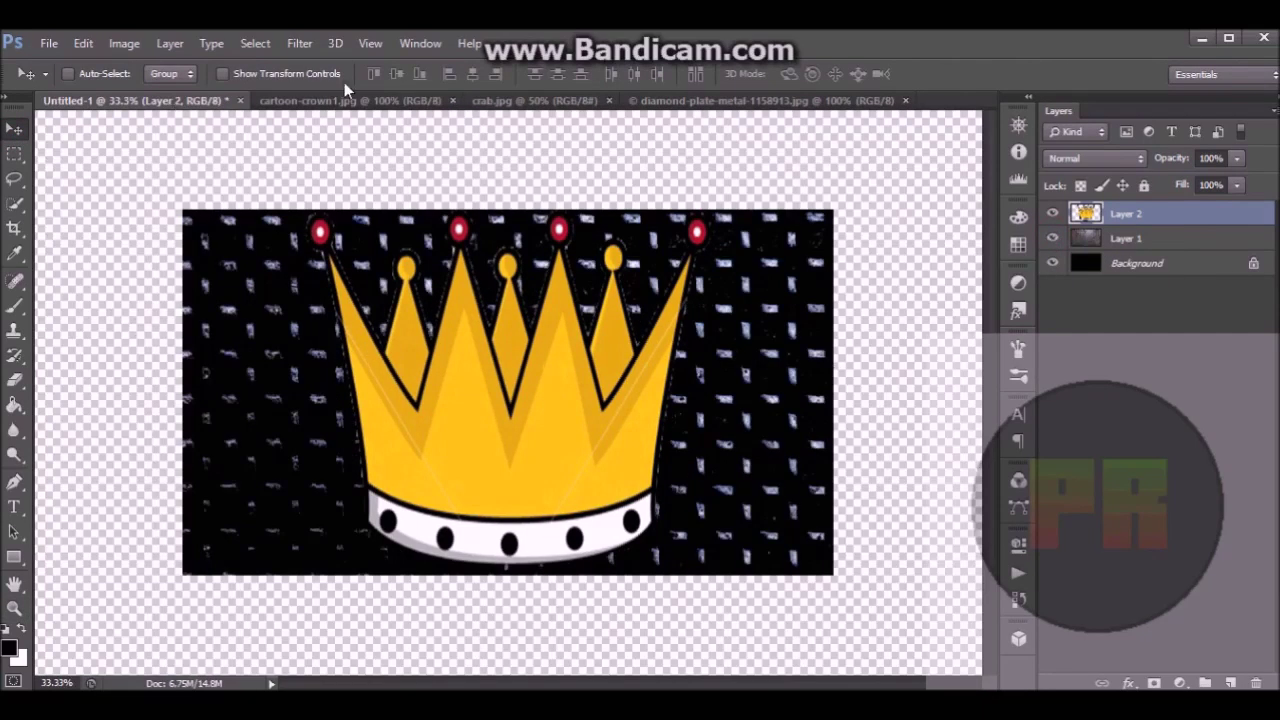
{"action": "left_click", "coordinate": [350, 101]}
{"action": "left_click", "coordinate": [453, 101]}
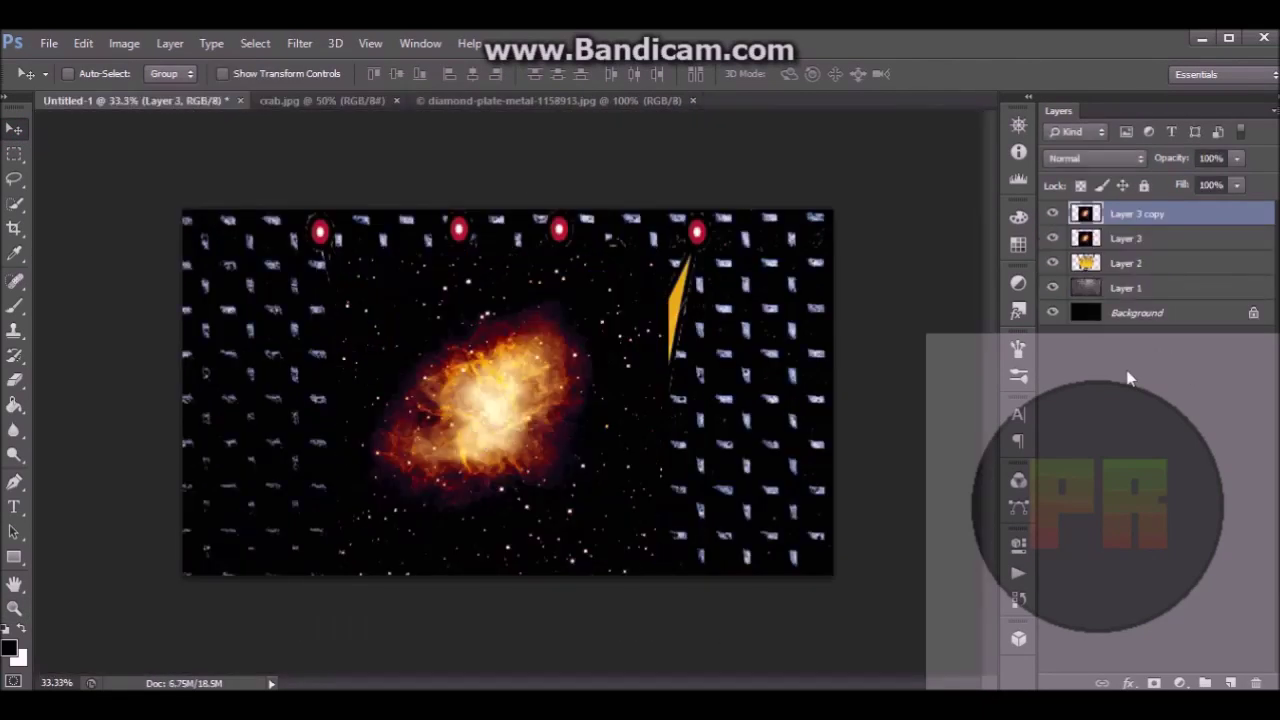
Try stacking repeated duplicates of the nebula layer and moving the crown layer above them.
{"action": "key", "text": "ctrl+j"}
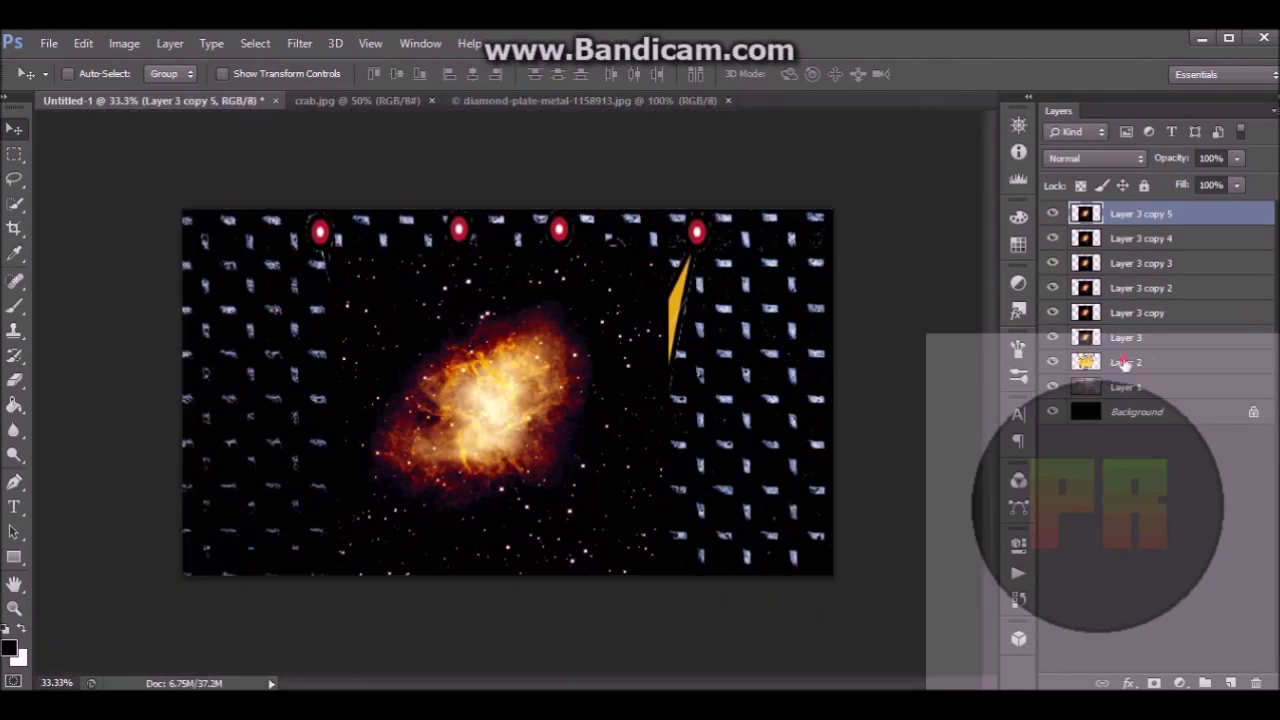
{"action": "left_click_drag", "start_coordinate": [1126, 362], "coordinate": [1133, 220]}
{"action": "left_click", "coordinate": [1133, 238]}
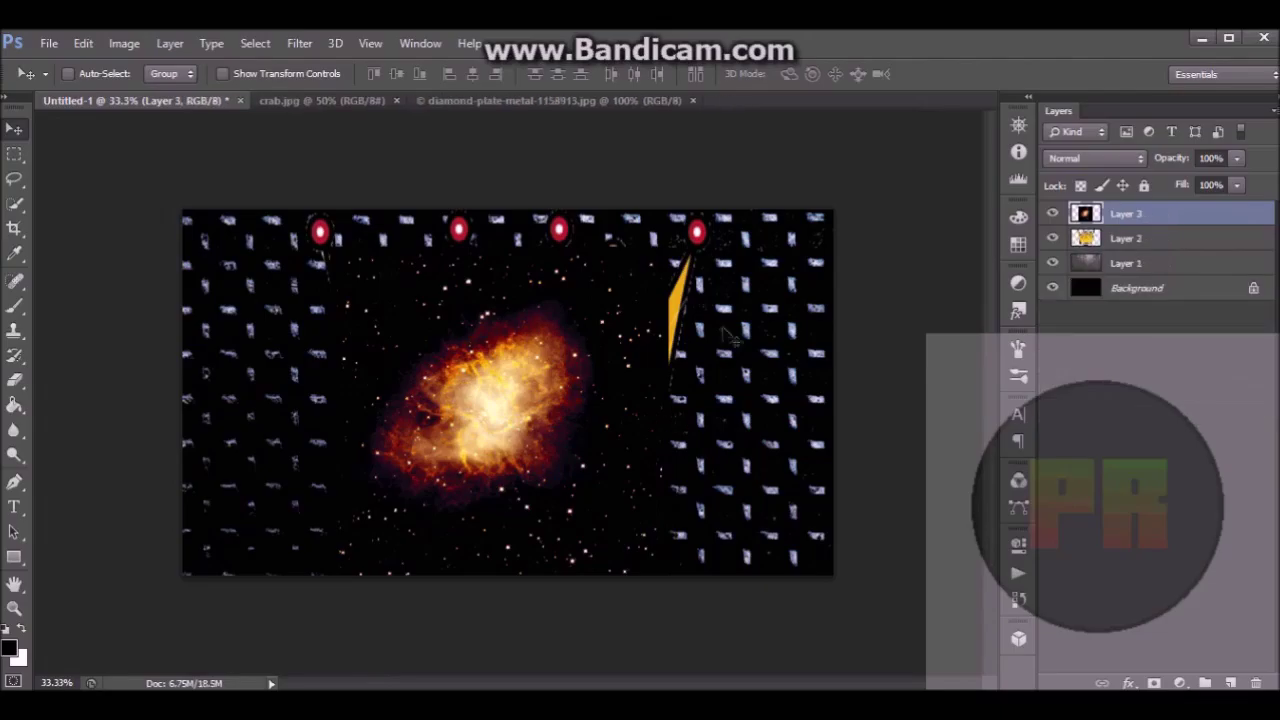
Move the nebula layer beneath the crown and try different blend modes on it, settling on Lighten.
{"action": "left_click", "coordinate": [1140, 158]}
{"action": "left_click", "coordinate": [1090, 240]}
{"action": "scroll", "coordinate": [1138, 160], "scroll_direction": "down", "scroll_amount": 10}
{"action": "left_click_drag", "start_coordinate": [1130, 215], "coordinate": [1126, 250]}
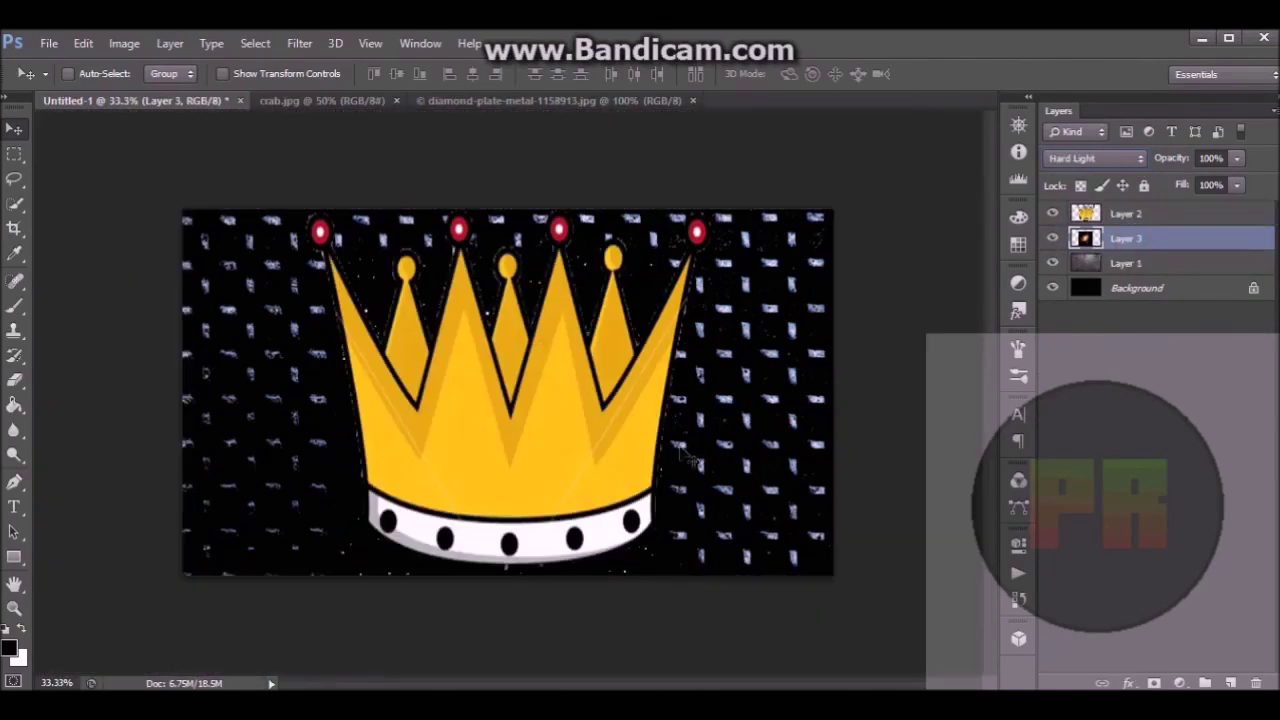
{"action": "left_click", "coordinate": [1095, 158]}
{"action": "left_click", "coordinate": [1095, 190]}
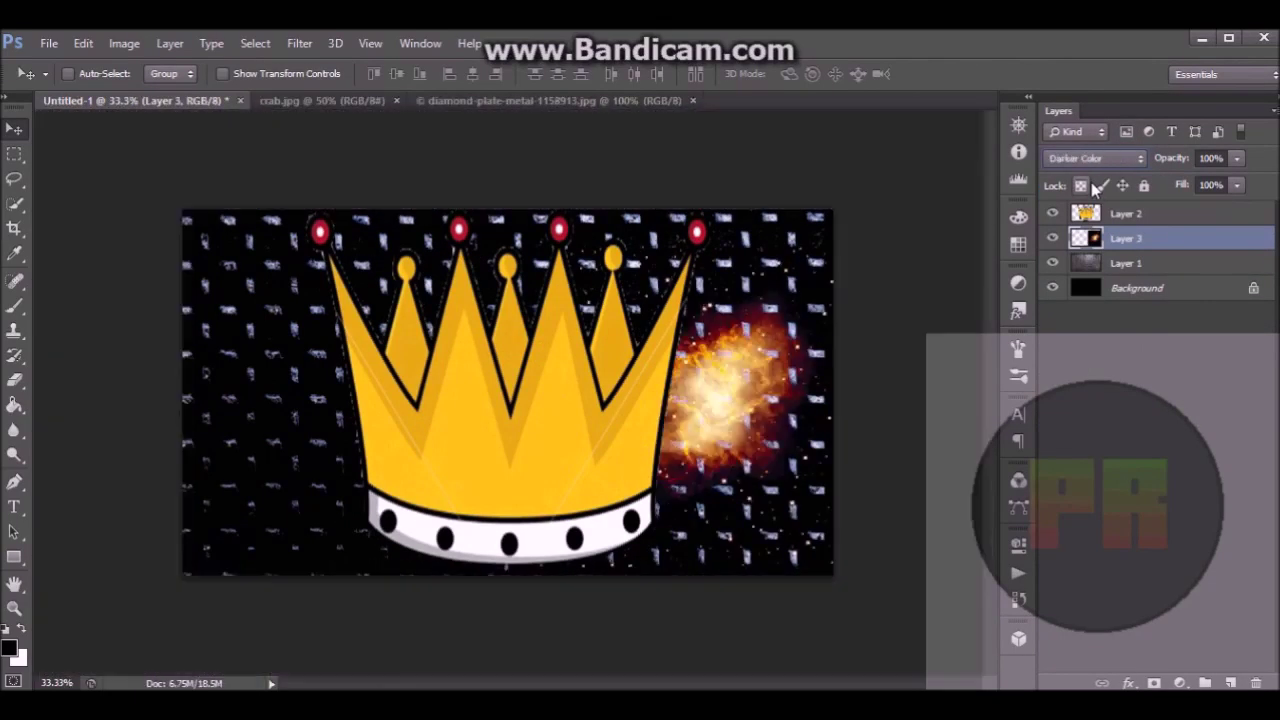
Move the nebula behind the crown's right side, rotate a duplicate of it and add further copies around the crown.
{"action": "left_click_drag", "start_coordinate": [772, 350], "coordinate": [738, 368]}
{"action": "key", "text": "ctrl+j"}
{"action": "key", "text": "ctrl+t"}
{"action": "left_click_drag", "start_coordinate": [894, 230], "coordinate": [1092, 463]}
{"action": "key", "text": "Return"}
{"action": "key", "text": "ctrl+alt+shift+t"}
{"action": "key", "text": "ctrl+alt+shift+t"}
{"action": "key", "text": "ctrl+alt+shift+t"}
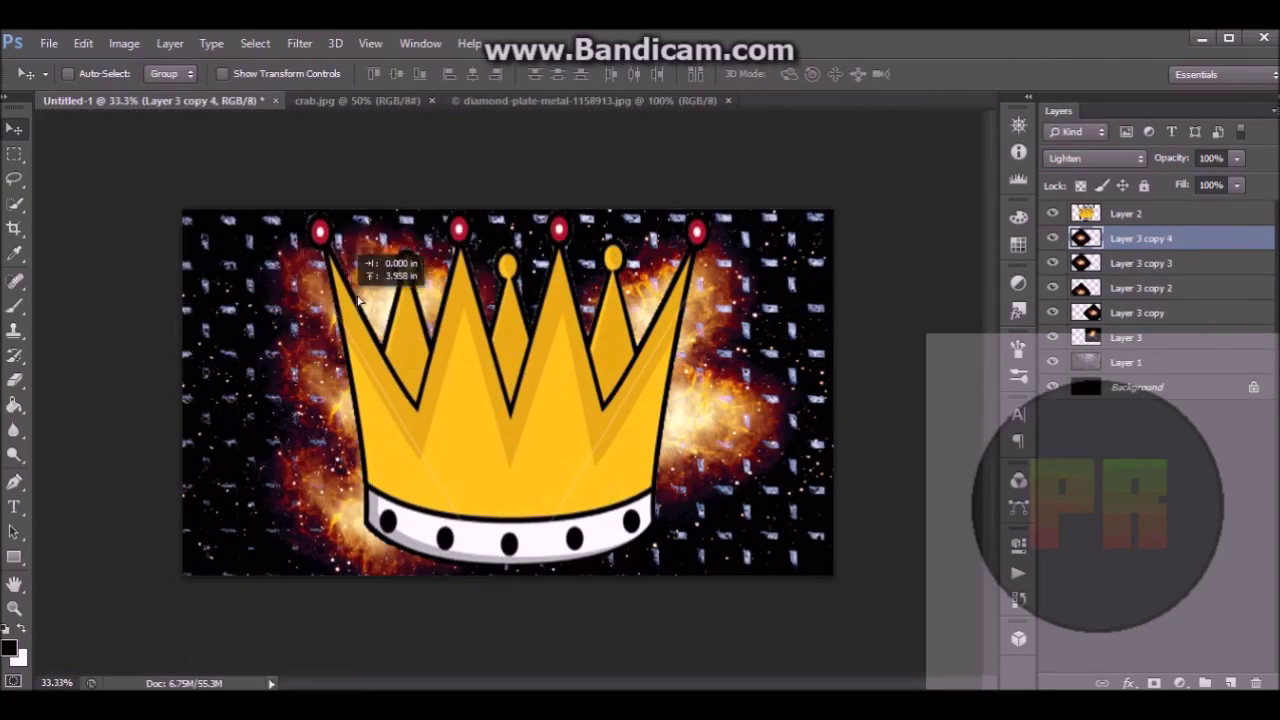
Place the topmost nebula copy behind the crown's upper-left spikes and rotate it.
{"action": "left_click_drag", "start_coordinate": [358, 300], "coordinate": [390, 291]}
{"action": "key", "text": "ctrl+t"}
{"action": "left_click_drag", "start_coordinate": [143, 557], "coordinate": [62, 415]}
{"action": "key", "text": "Return"}
{"action": "key", "text": "j"}
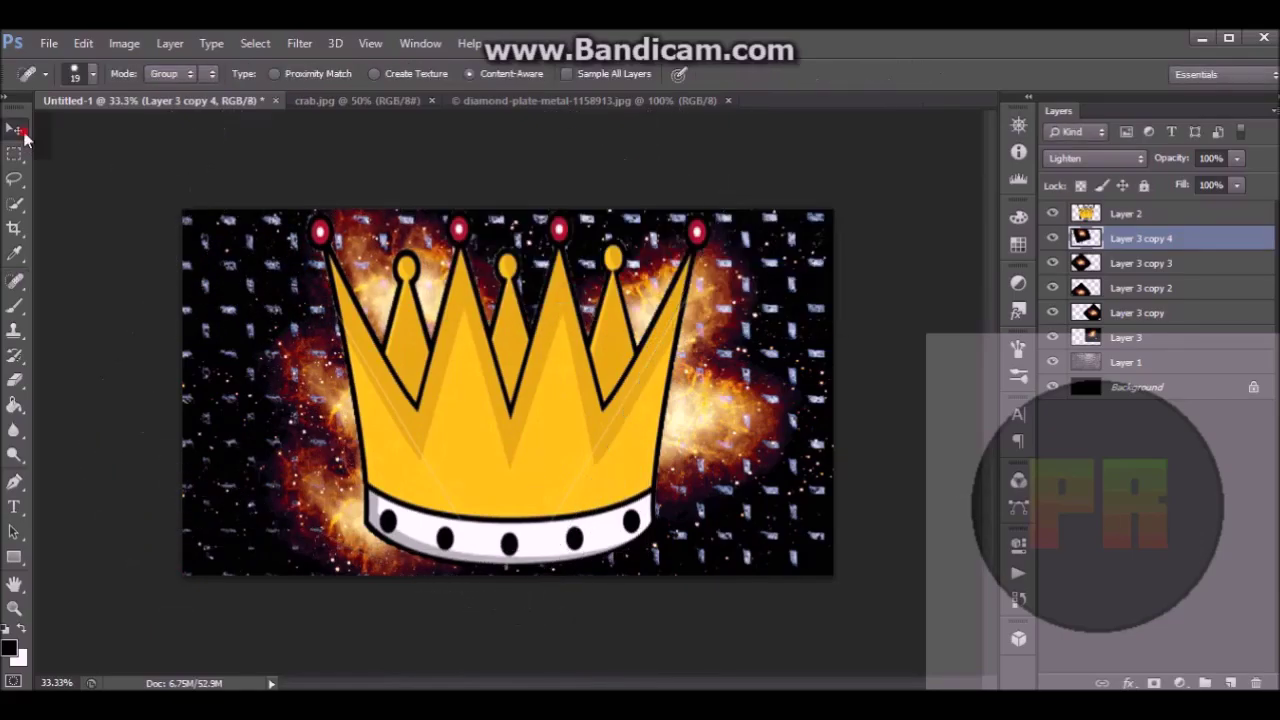
Duplicate the nebula twice more, placing the copies behind the crown's top center and lower-right side.
{"action": "left_click", "coordinate": [21, 131]}
{"action": "key", "text": "ctrl+j"}
{"action": "left_click_drag", "start_coordinate": [372, 244], "coordinate": [470, 244]}
{"action": "key", "text": "ctrl+j"}
{"action": "left_click_drag", "start_coordinate": [545, 262], "coordinate": [660, 466]}
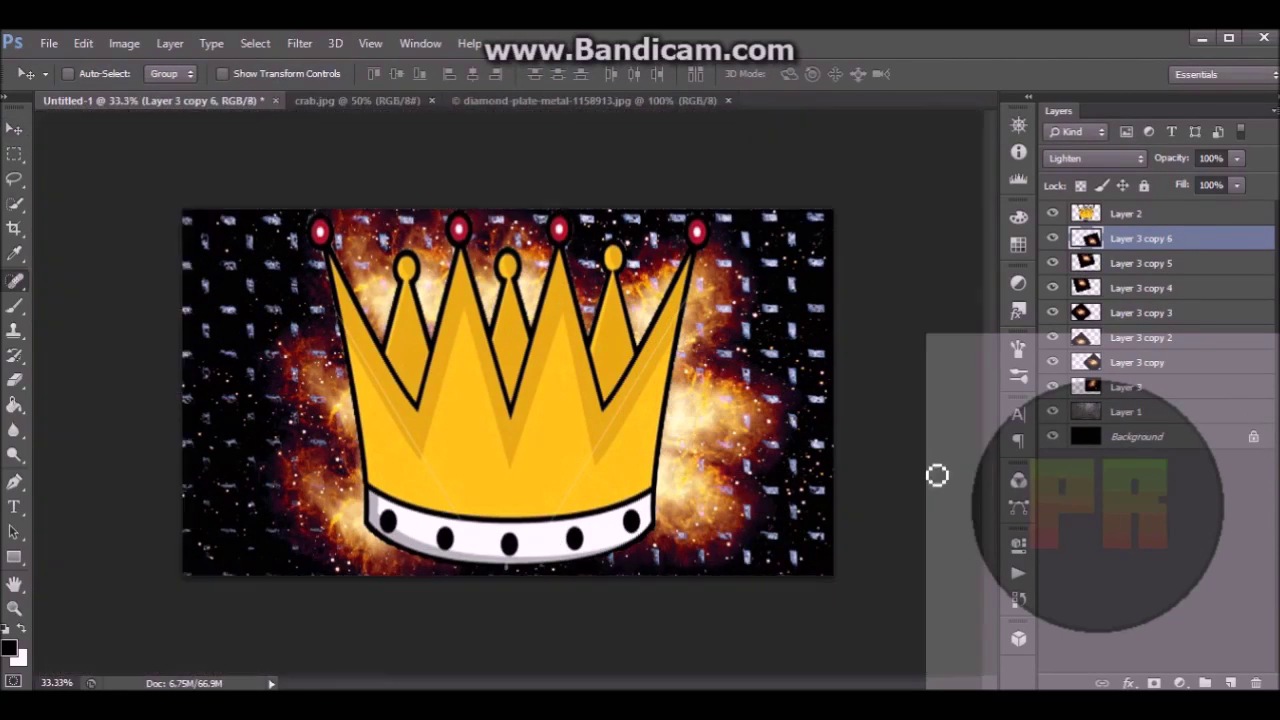
Place another rotated nebula copy behind the crown's lower part and duplicate it once more.
{"action": "key", "text": "ctrl+j"}
{"action": "left_click_drag", "start_coordinate": [551, 512], "coordinate": [535, 310]}
{"action": "key", "text": "ctrl+t"}
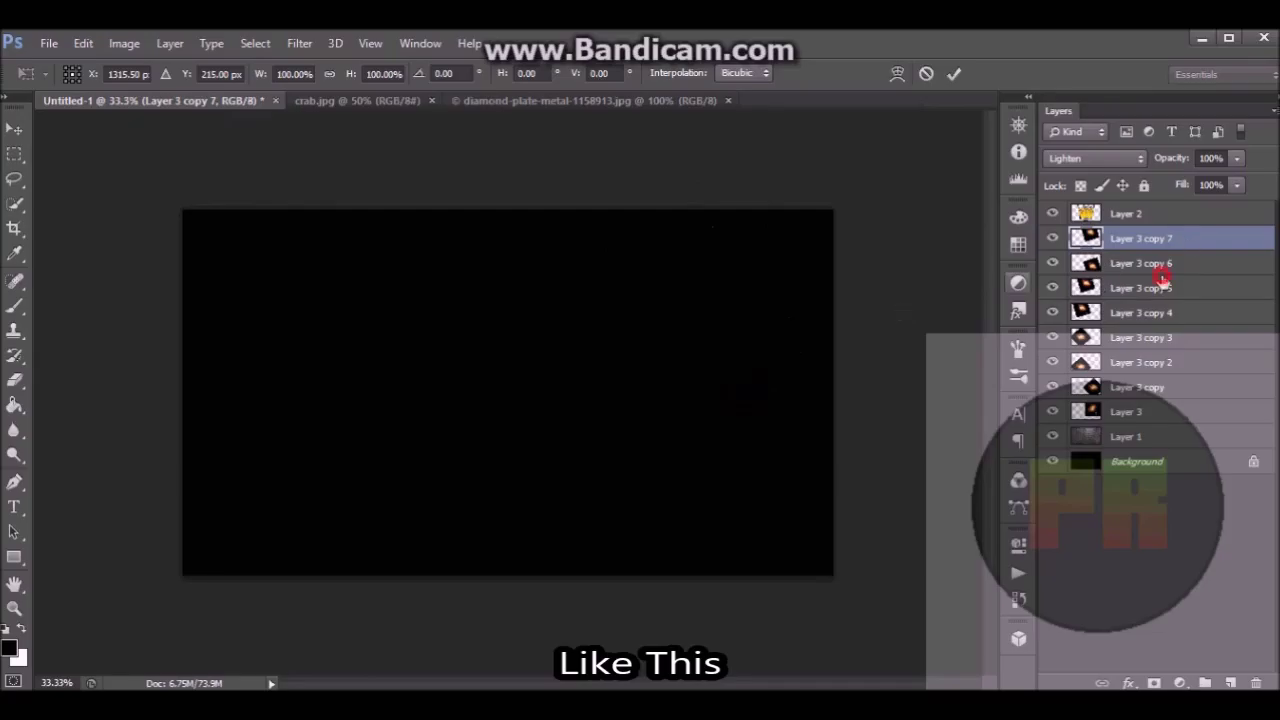
{"action": "left_click", "coordinate": [8, 135]}
{"action": "key", "text": "ctrl+t"}
{"action": "left_click_drag", "start_coordinate": [880, 440], "coordinate": [810, 182]}
{"action": "left_click_drag", "start_coordinate": [639, 210], "coordinate": [537, 375]}
{"action": "key", "text": "Return"}
{"action": "key", "text": "ctrl+j"}
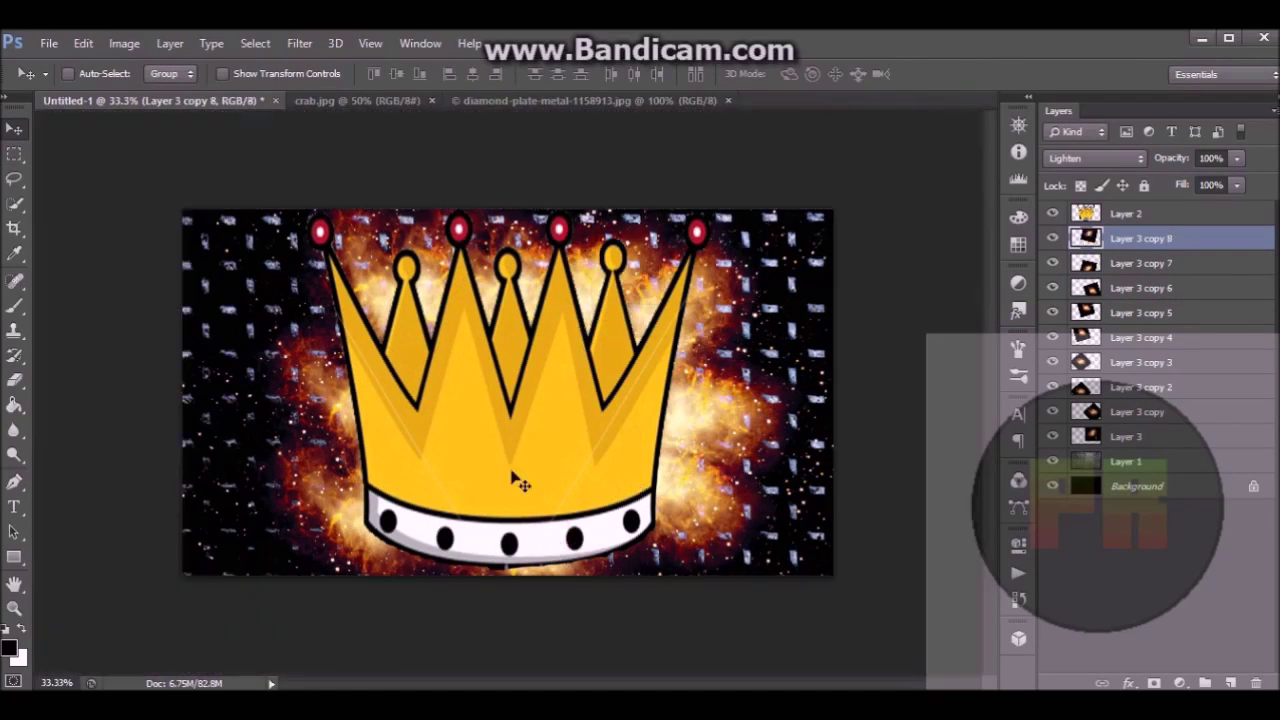
Group all the nebula layers into a group named FIRE!!!!!
{"action": "left_click", "coordinate": [1120, 434], "text": "shift"}
{"action": "right_click", "coordinate": [1145, 357]}
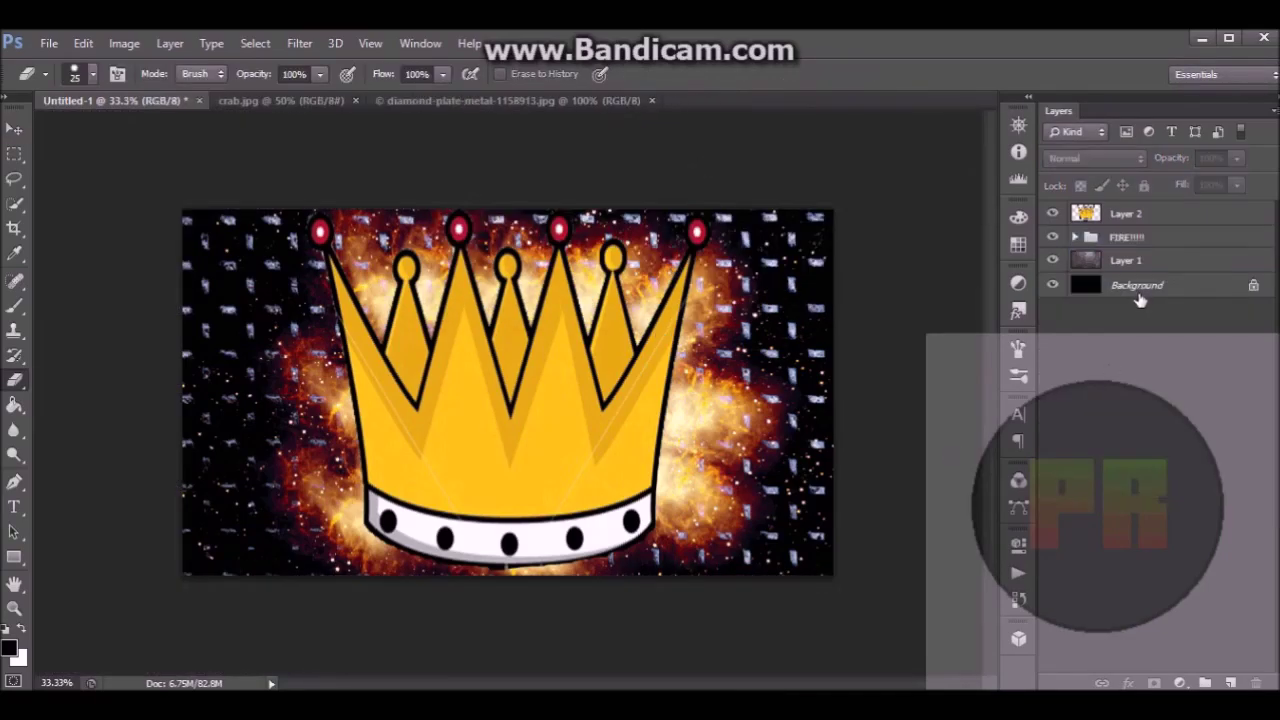
Add white 300 pt text reading FOX and place it beside the crown's left side.
{"action": "left_click", "coordinate": [14, 507]}
{"action": "left_click", "coordinate": [611, 74]}
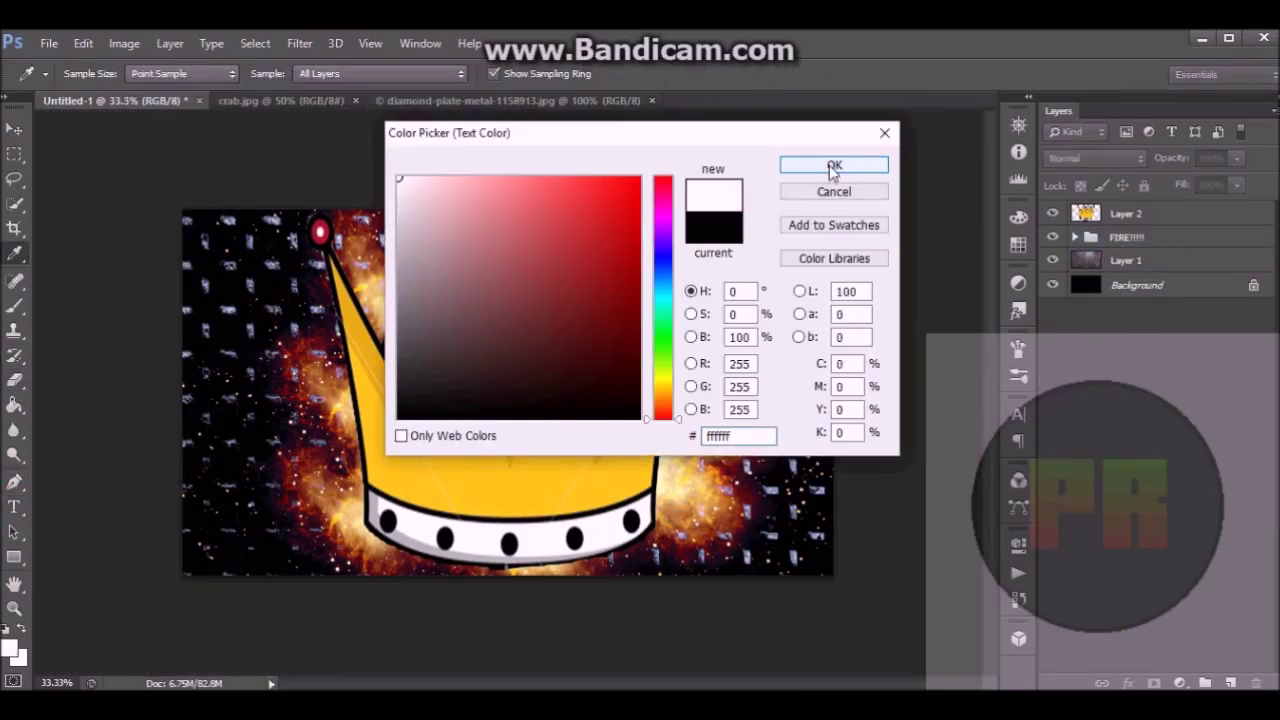
{"action": "left_click", "coordinate": [833, 166]}
{"action": "left_click_drag", "start_coordinate": [360, 573], "coordinate": [367, 575]}
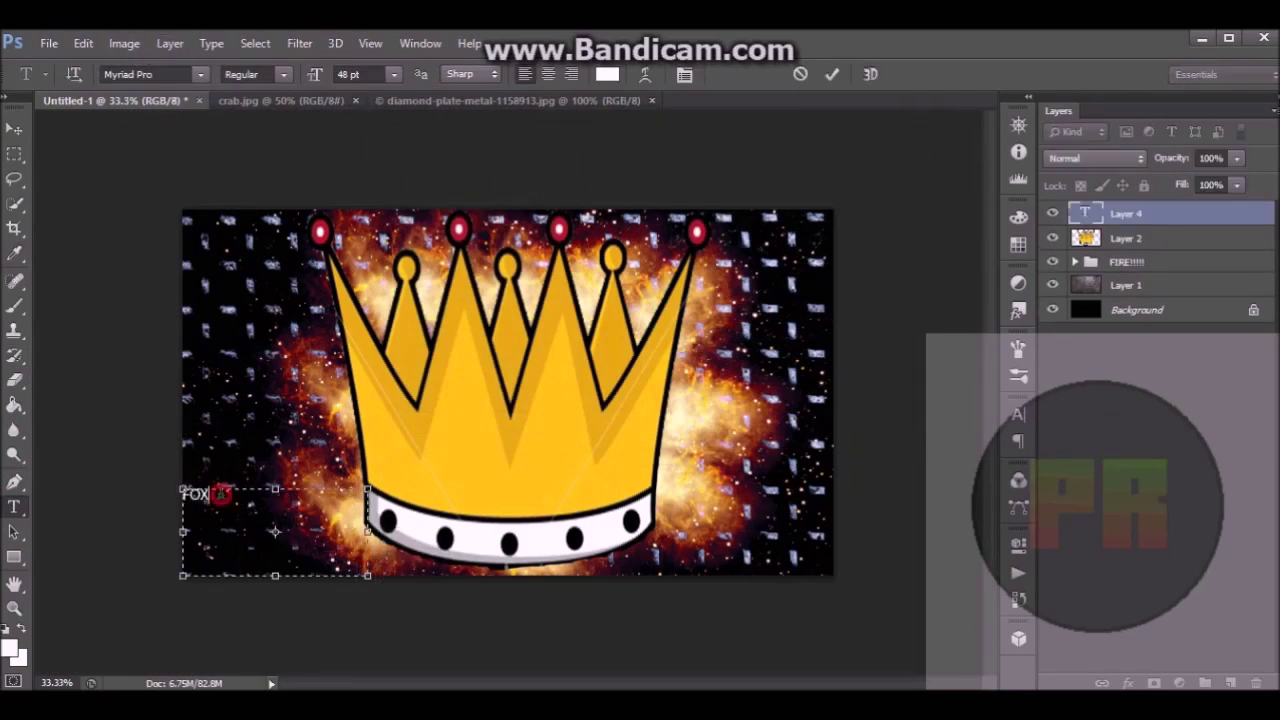
{"action": "type", "text": "300"}
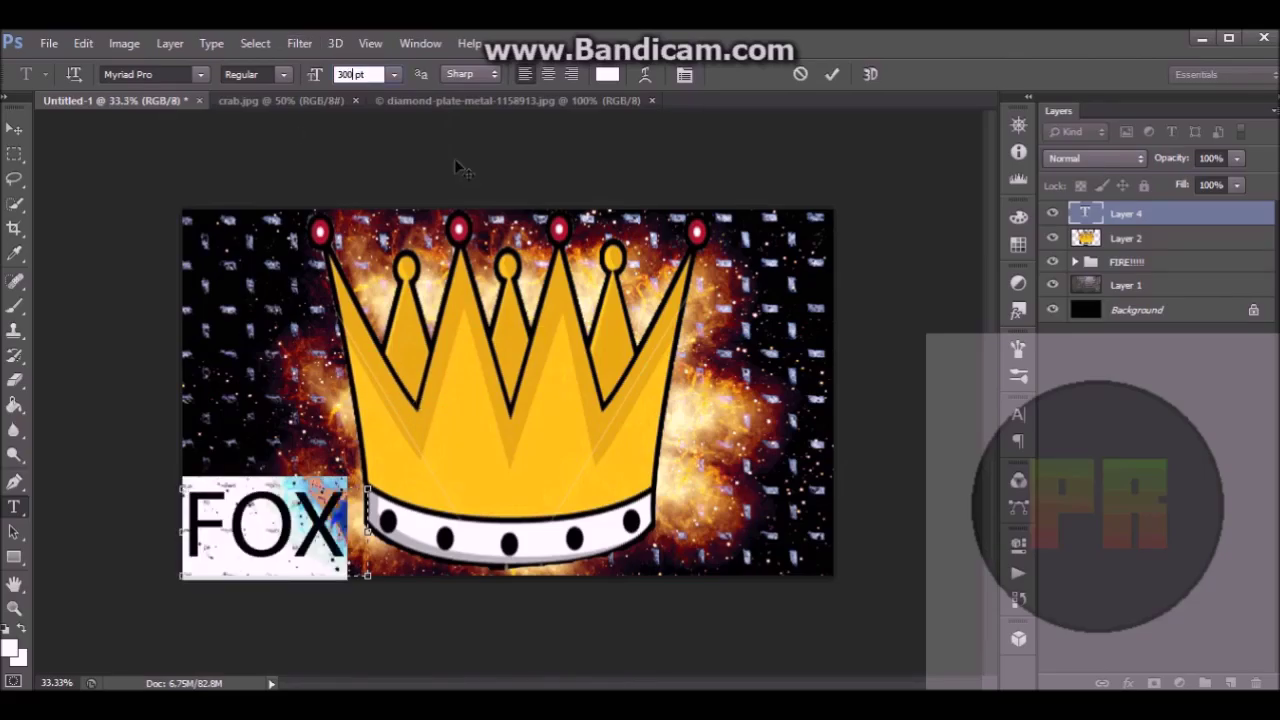
{"action": "left_click", "coordinate": [249, 450]}
{"action": "left_click_drag", "start_coordinate": [274, 532], "coordinate": [270, 423]}
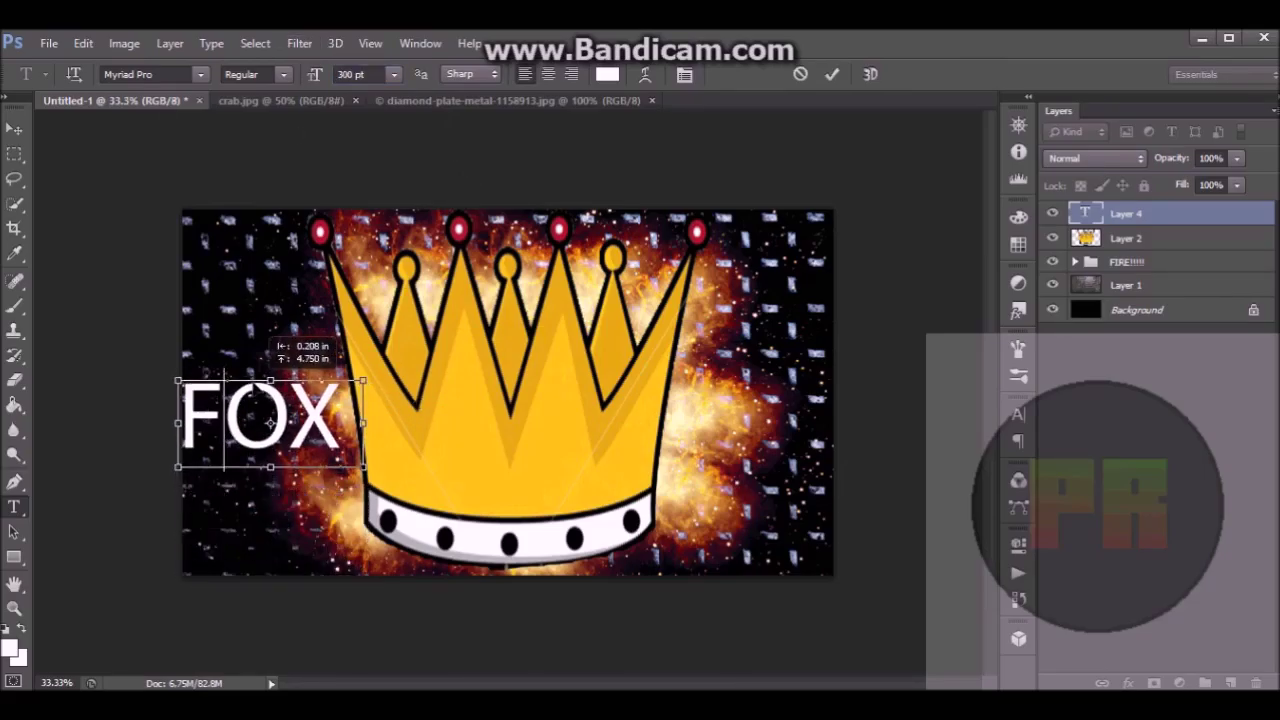
Try to turn the FOX text into a 3D extrusion and adjust its view and light direction.
{"action": "right_click", "coordinate": [1148, 222]}
{"action": "left_click", "coordinate": [1000, 187]}
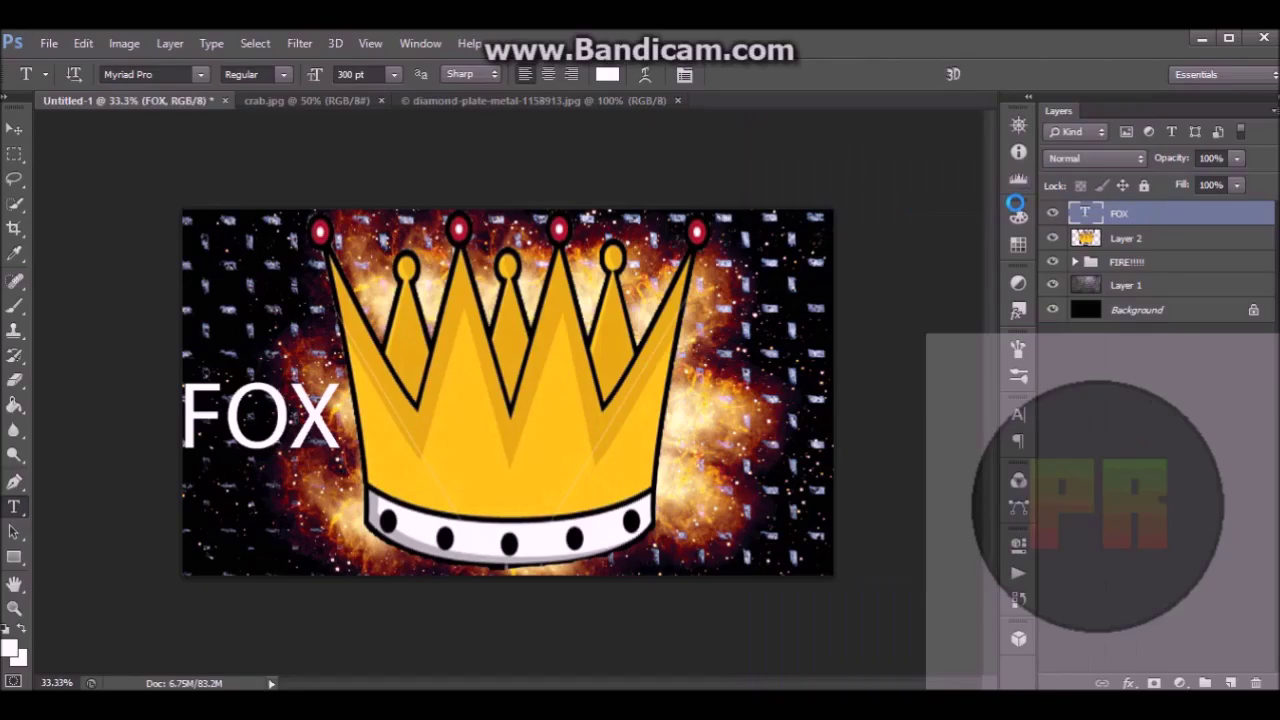
{"action": "left_click", "coordinate": [646, 300]}
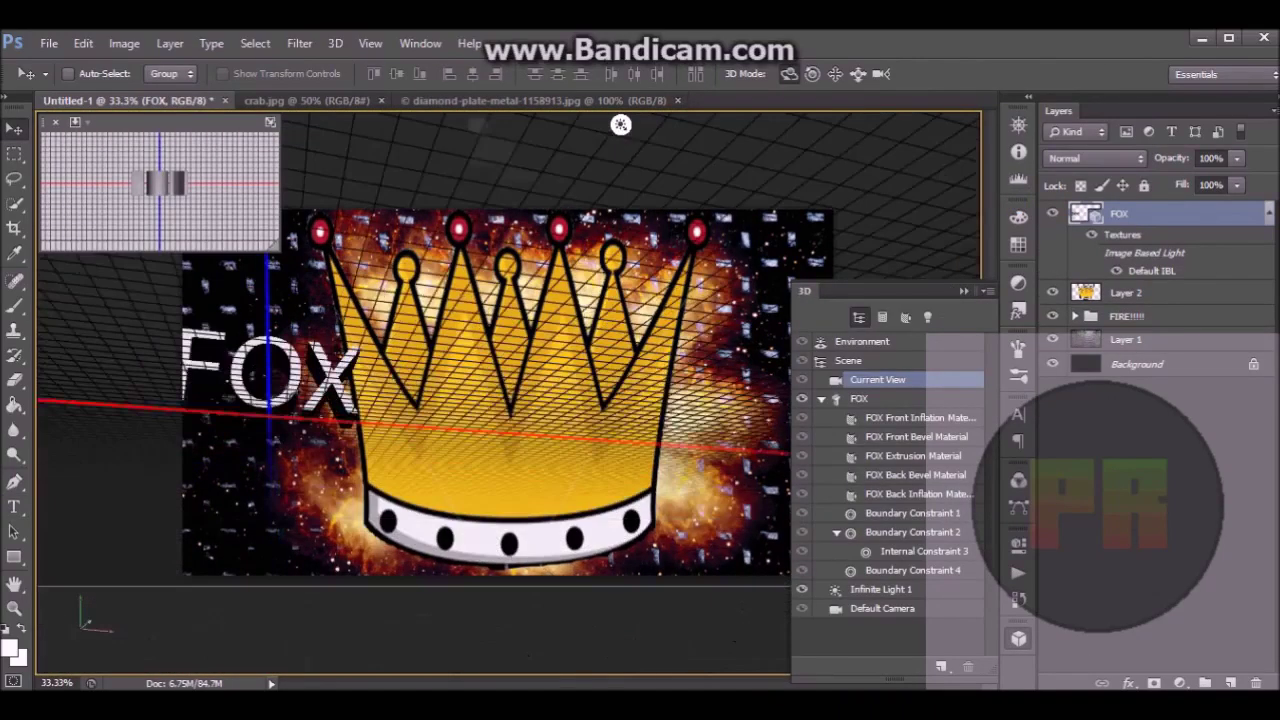
{"action": "left_click_drag", "start_coordinate": [335, 335], "coordinate": [322, 417]}
{"action": "left_click_drag", "start_coordinate": [538, 124], "coordinate": [598, 124]}
Delete the 3D FOX layer and re-create FOX as flat white 300 pt text at the crown's left side.
{"action": "right_click", "coordinate": [1130, 216]}
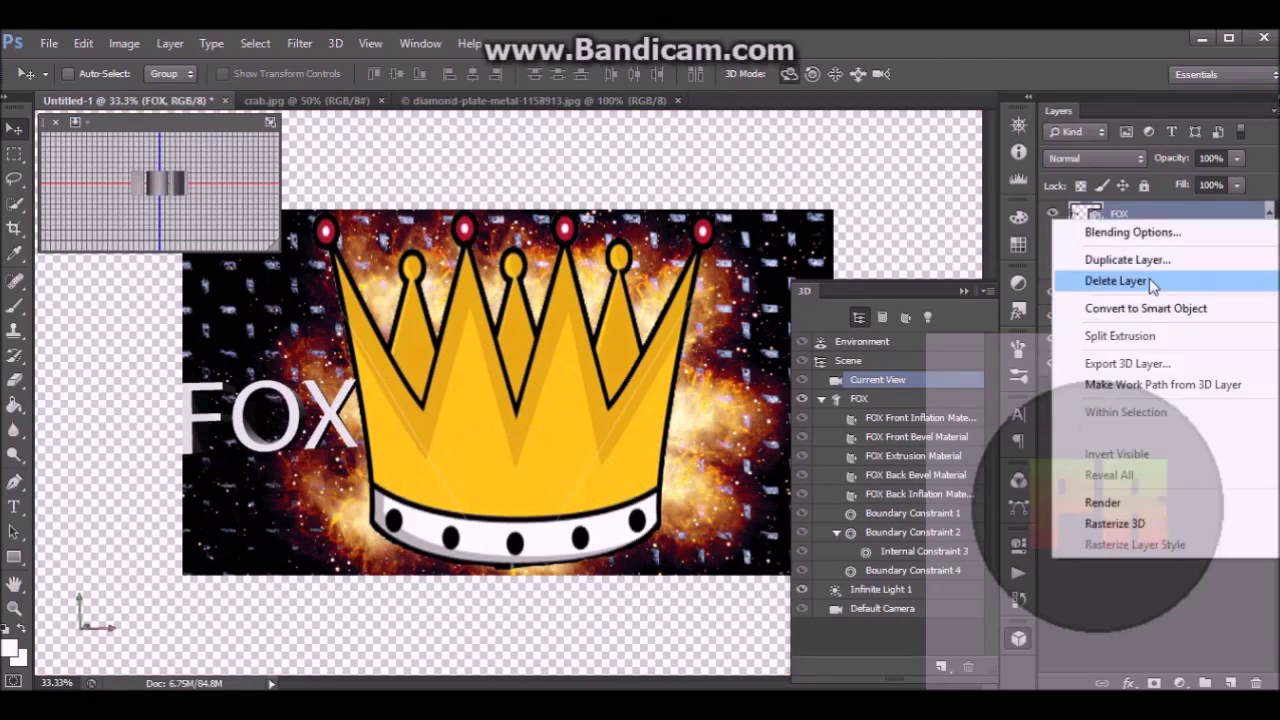
{"action": "left_click", "coordinate": [1149, 278]}
{"action": "key", "text": "t"}
{"action": "left_click", "coordinate": [186, 350]}
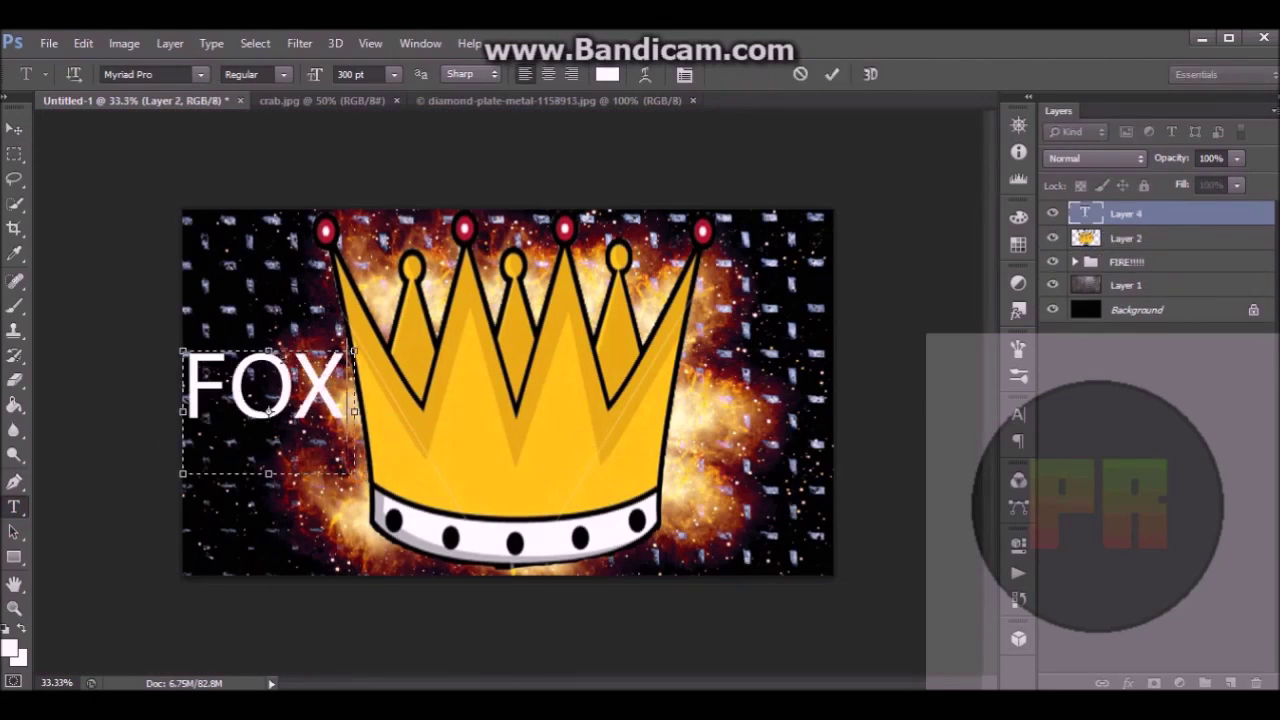
{"action": "left_click_drag", "start_coordinate": [290, 490], "coordinate": [290, 518]}
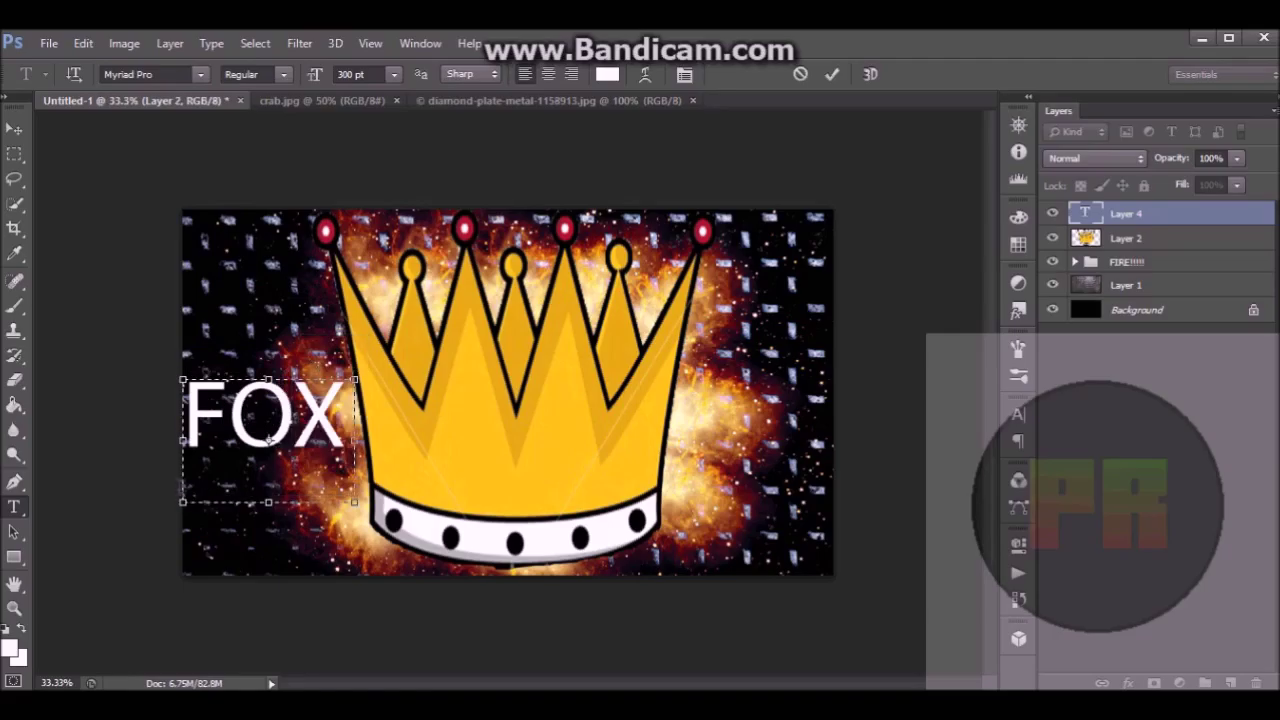
{"action": "left_click", "coordinate": [14, 129]}
Add white 300 pt text reading 645 at the crown's right side, level with FOX.
{"action": "left_click", "coordinate": [14, 507]}
{"action": "left_click_drag", "start_coordinate": [686, 380], "coordinate": [846, 480]}
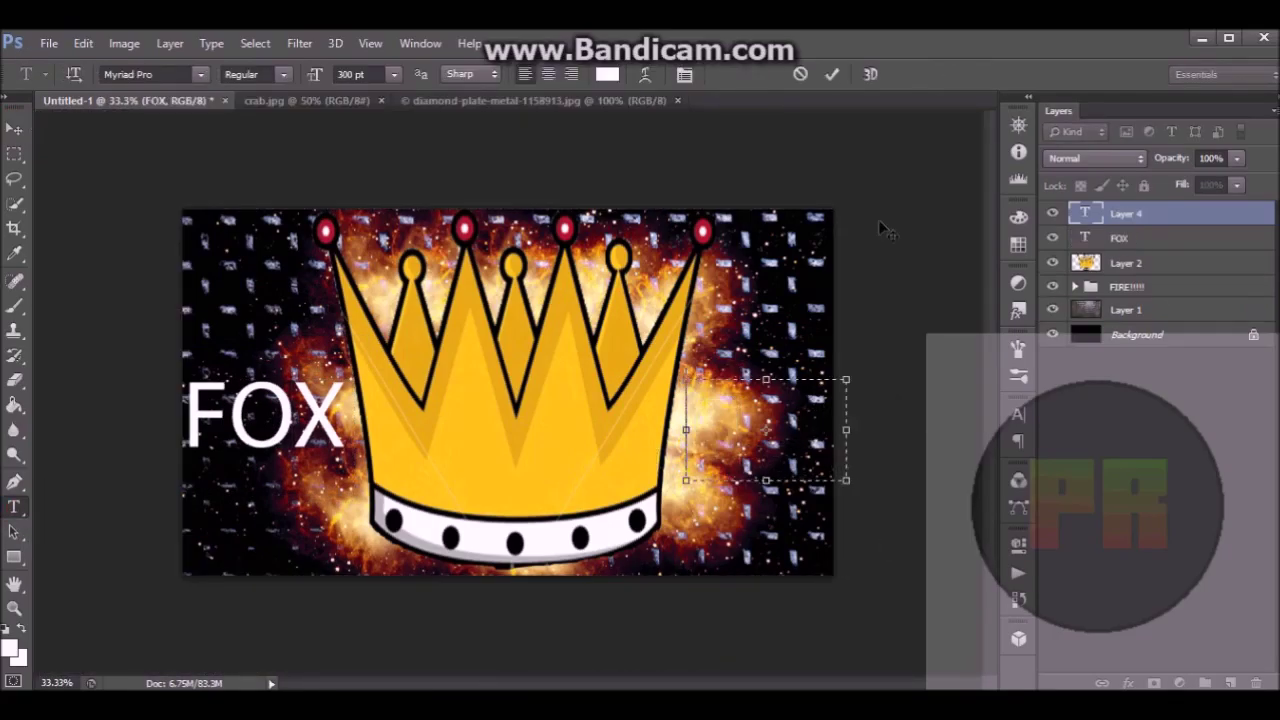
{"action": "type", "text": "645"}
{"action": "key", "text": "ctrl+Return"}
Try to apply a gradient to the FOX and 645 text layers.
{"action": "left_click", "coordinate": [1145, 241], "text": "ctrl"}
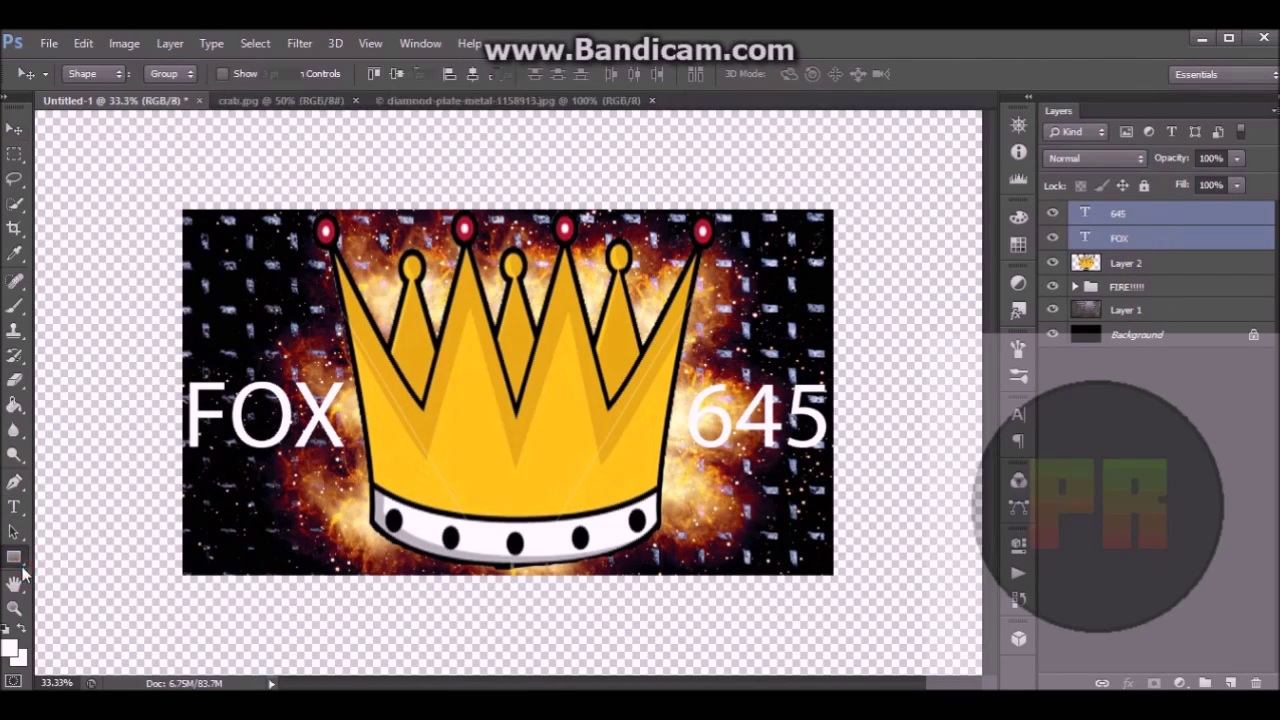
{"action": "left_click", "coordinate": [20, 566]}
{"action": "left_click", "coordinate": [18, 406]}
{"action": "left_click", "coordinate": [196, 400]}
{"action": "left_click", "coordinate": [602, 303]}
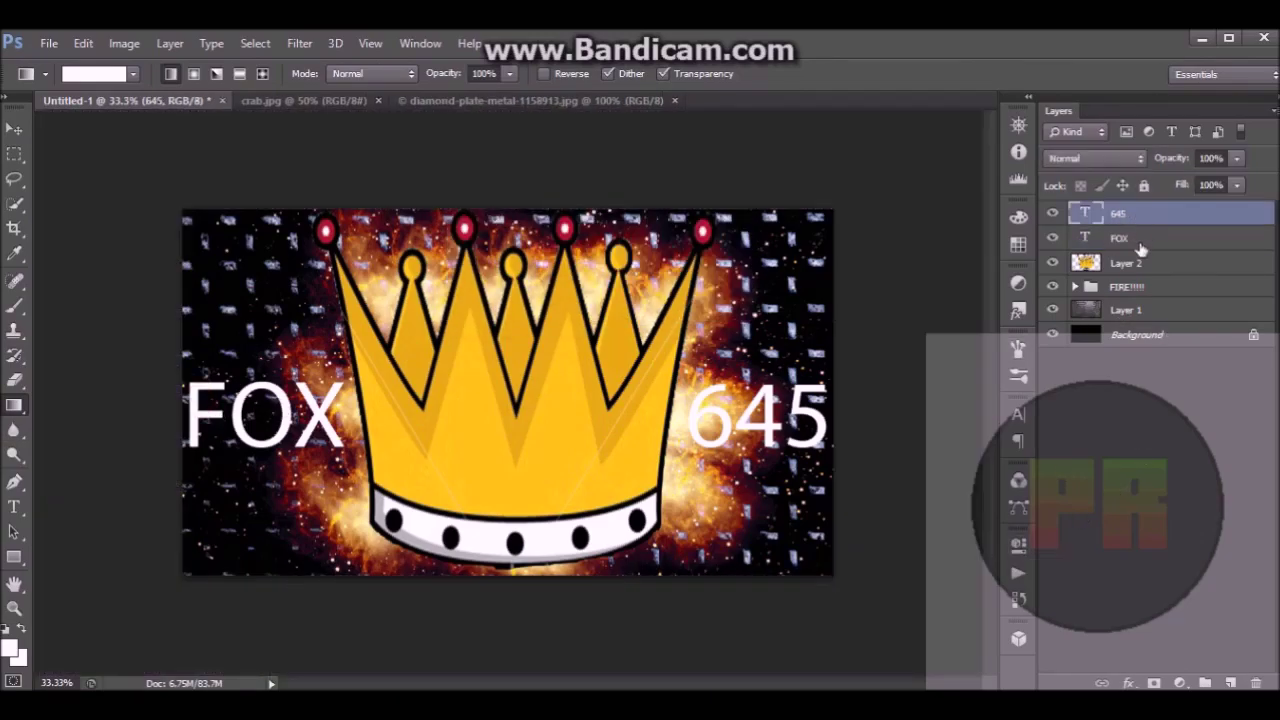
{"action": "right_click", "coordinate": [1143, 240]}
{"action": "left_click", "coordinate": [1089, 508]}
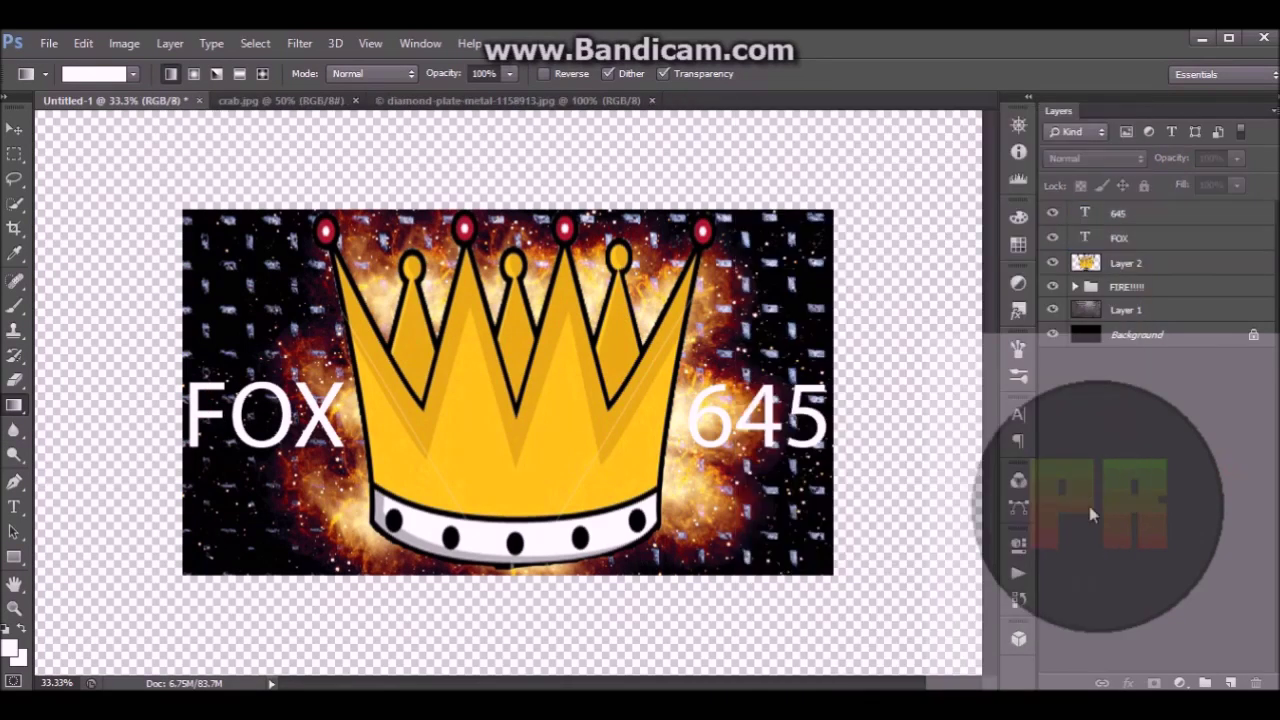
Recolor all three digits of the 645 text red.
{"action": "left_click", "coordinate": [14, 129]}
{"action": "left_click", "coordinate": [1120, 214]}
{"action": "left_click", "coordinate": [14, 507]}
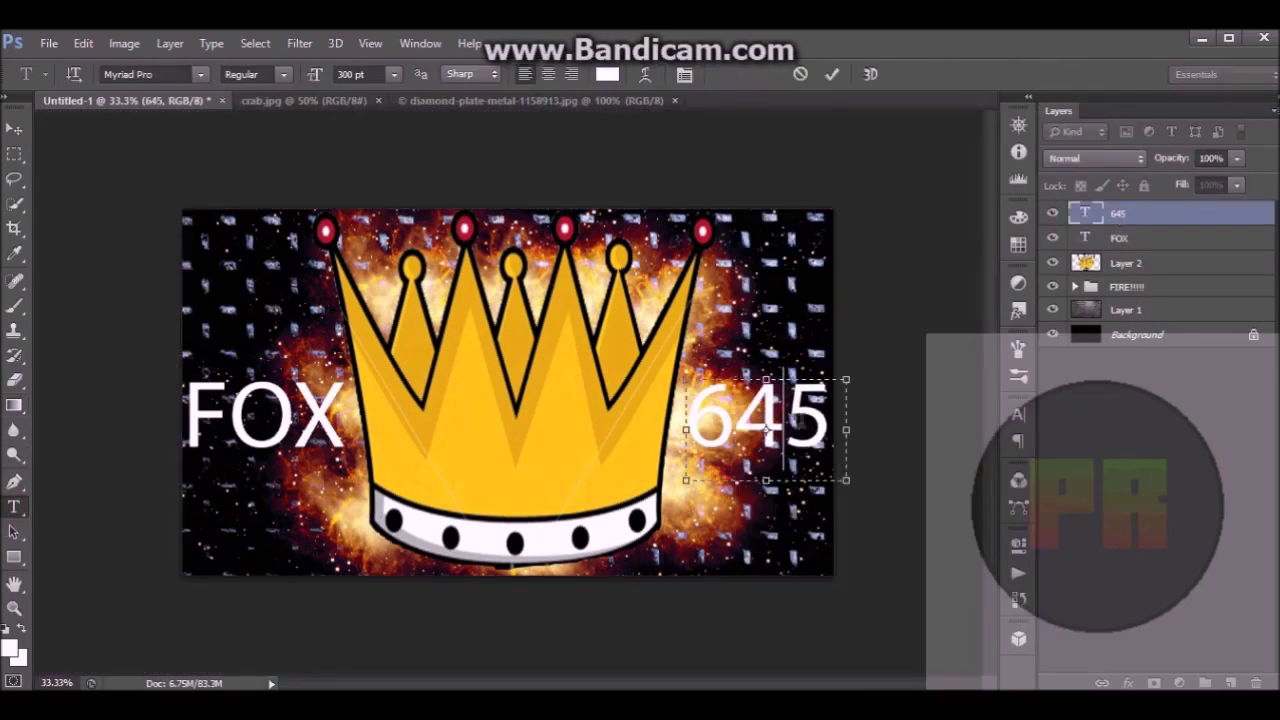
{"action": "left_click_drag", "start_coordinate": [836, 425], "coordinate": [688, 424]}
{"action": "left_click", "coordinate": [607, 75]}
{"action": "left_click", "coordinate": [638, 179]}
{"action": "left_click", "coordinate": [808, 174]}
{"action": "left_click", "coordinate": [14, 130]}
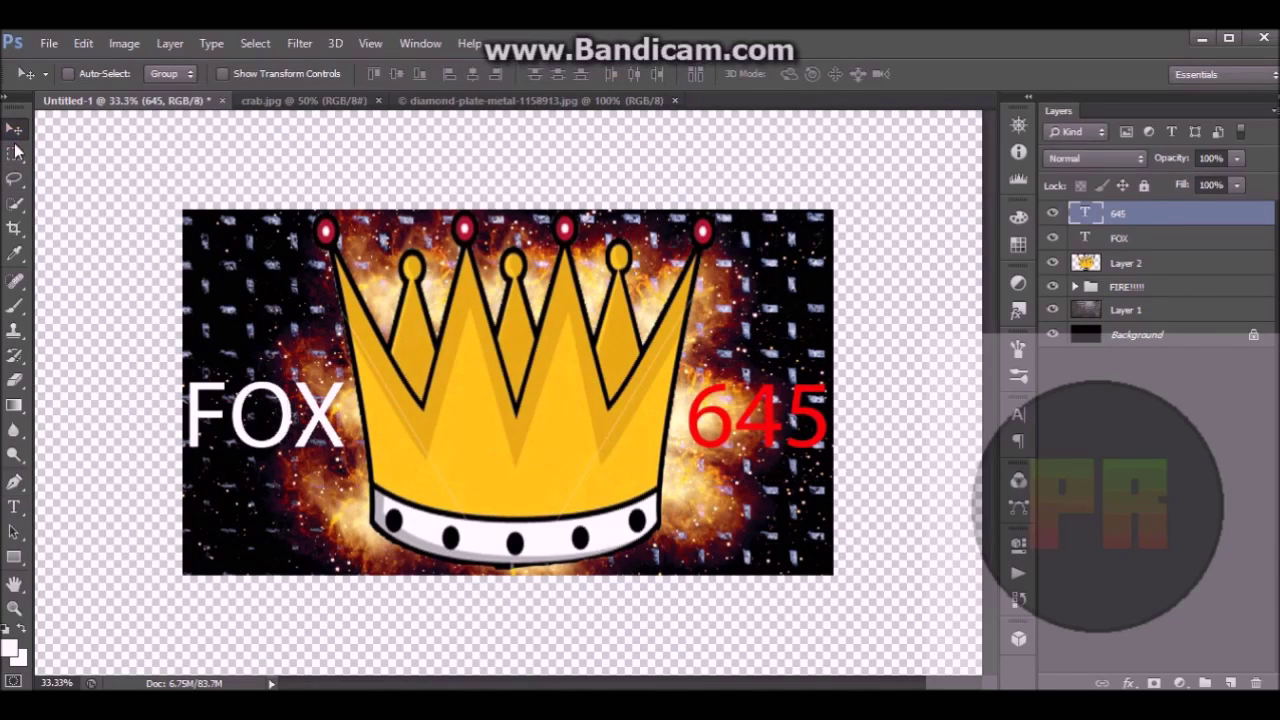
Recolor the middle digit 4 of the 645 text white.
{"action": "left_click", "coordinate": [14, 507]}
{"action": "left_click_drag", "start_coordinate": [783, 424], "coordinate": [736, 424]}
{"action": "left_click", "coordinate": [607, 75]}
{"action": "left_click", "coordinate": [397, 178]}
{"action": "left_click", "coordinate": [808, 164]}
{"action": "left_click", "coordinate": [14, 129]}
Set a separate text color for the letter O in the FOX text.
{"action": "left_click", "coordinate": [14, 507]}
{"action": "left_click_drag", "start_coordinate": [228, 415], "coordinate": [292, 415]}
{"action": "left_click", "coordinate": [607, 74]}
{"action": "left_click", "coordinate": [834, 163]}
{"action": "left_click", "coordinate": [14, 128]}
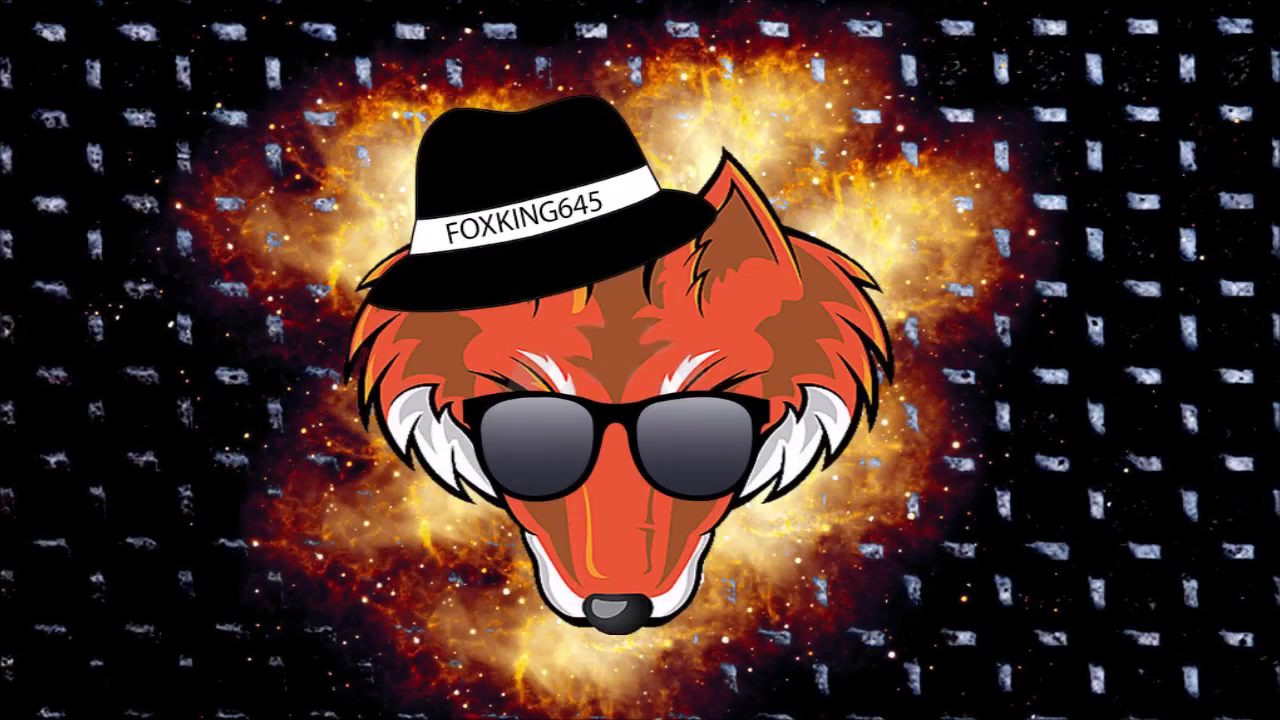